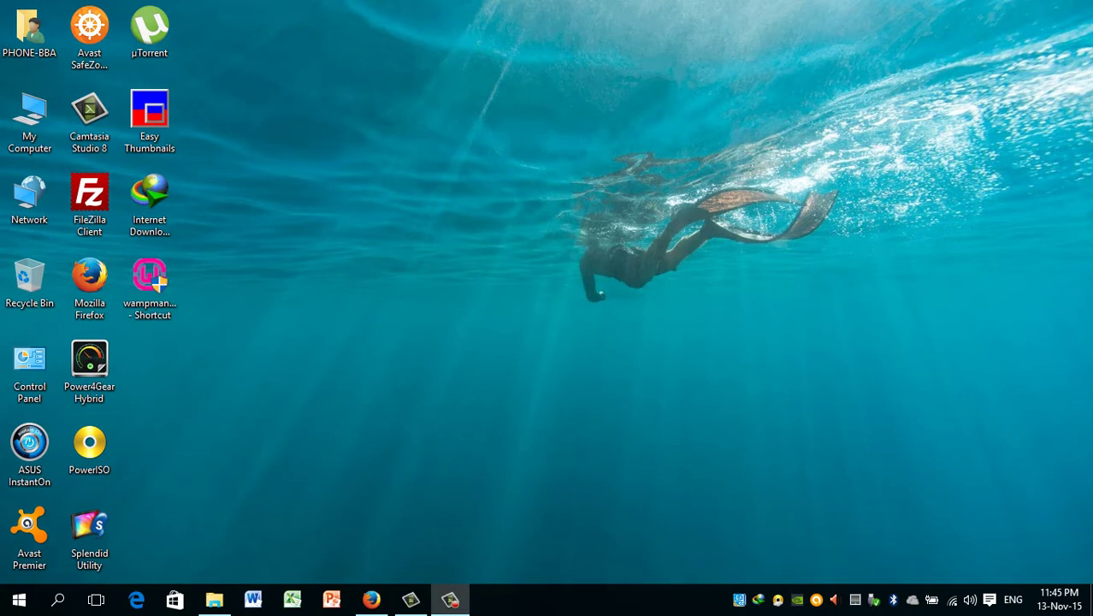
right_click(519, 279)
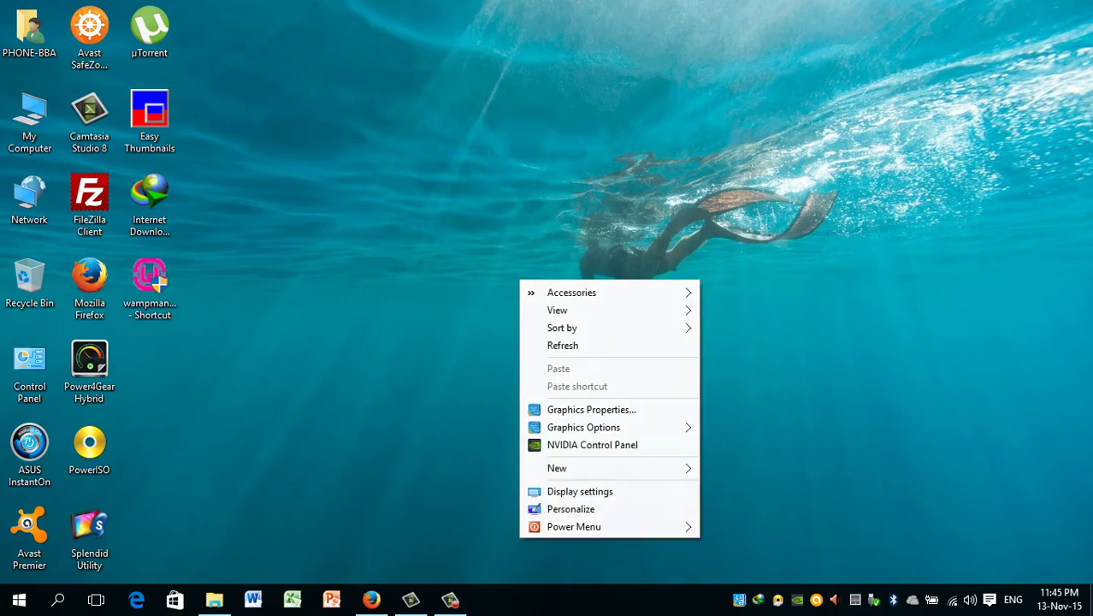
click(564, 345)
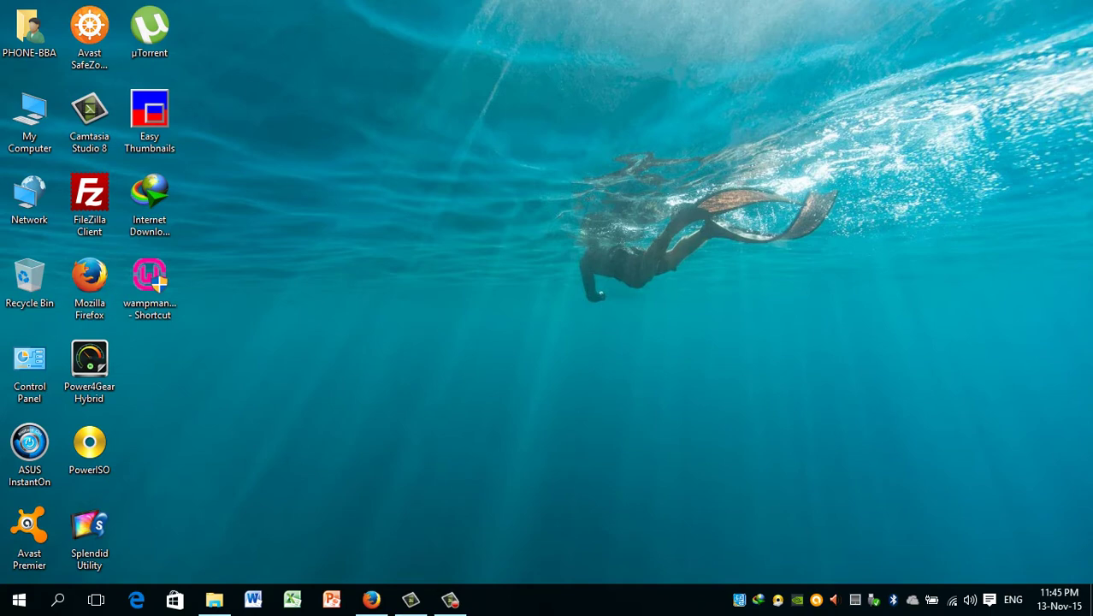
click(371, 600)
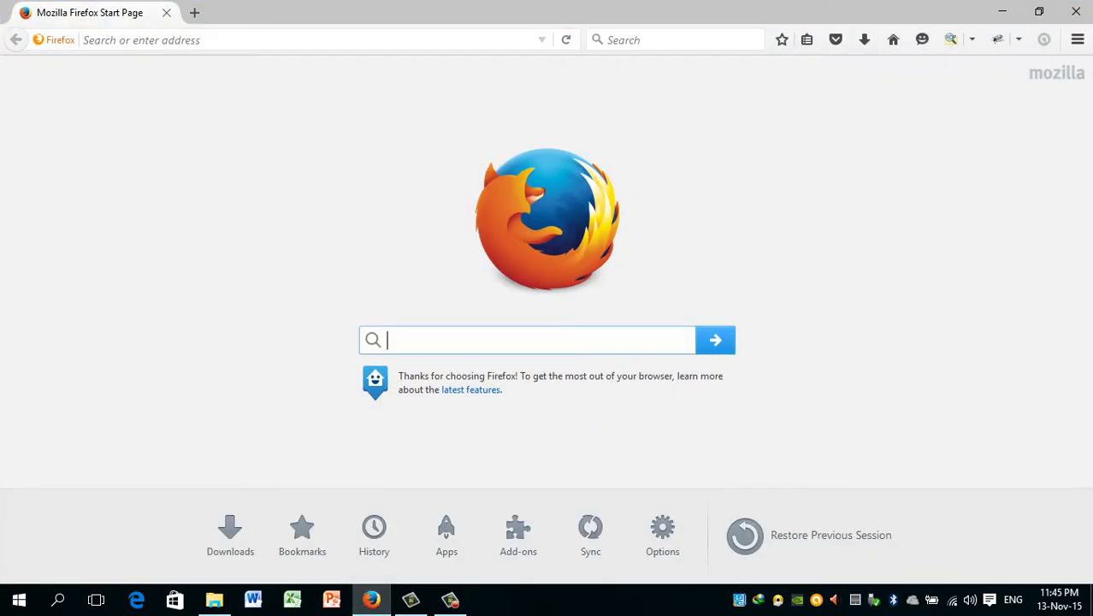
click(257, 39)
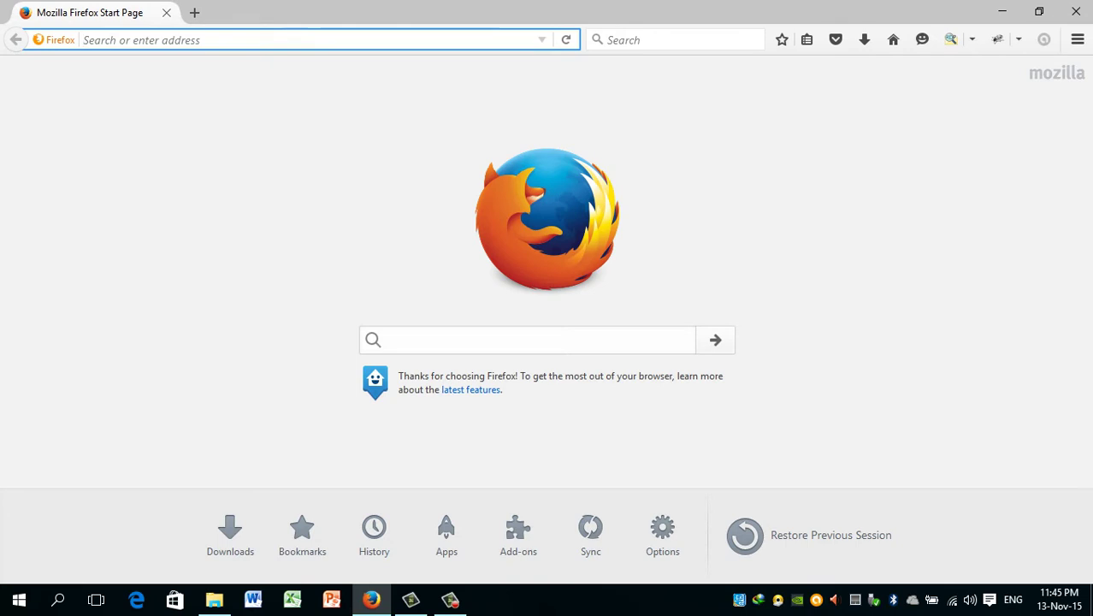
text(w)
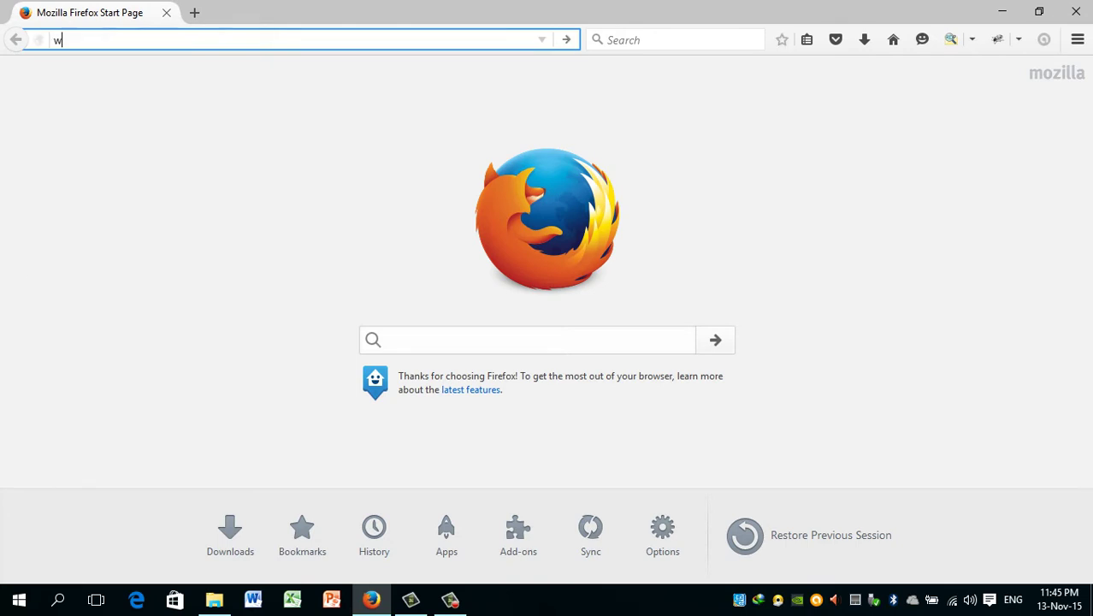
text(ww.)
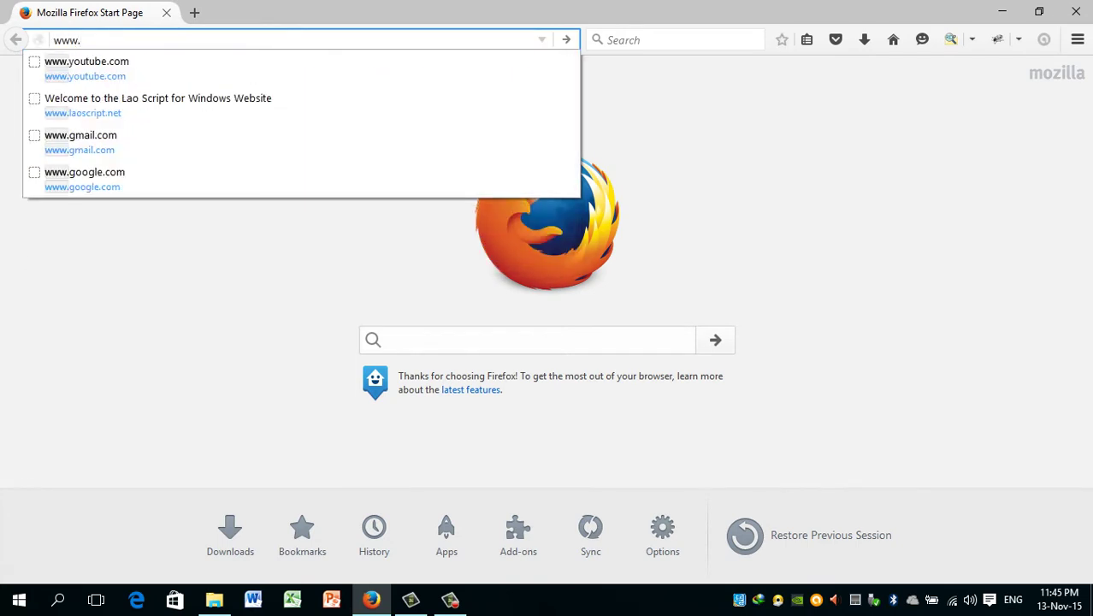
text(lo)
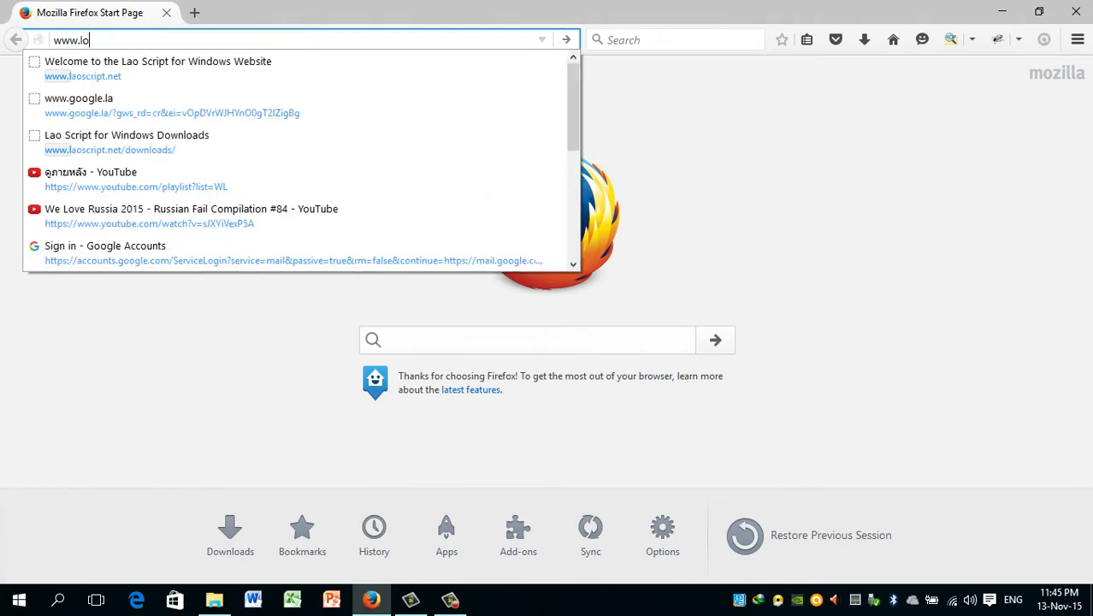
key(BackSpace)
text(aoscript.net/)
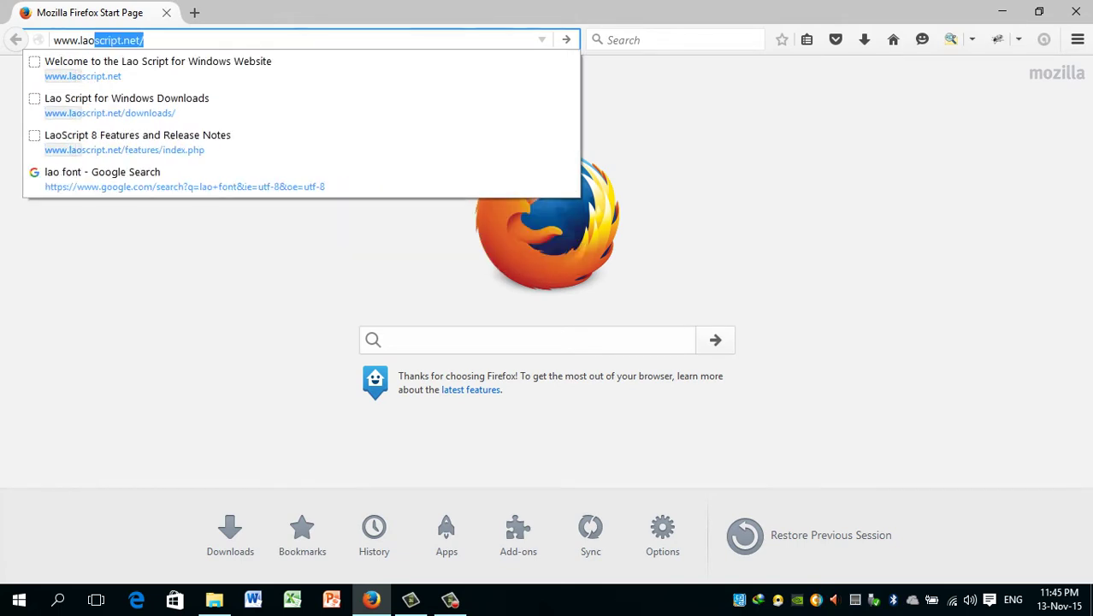
key(Right)
key(BackSpace)
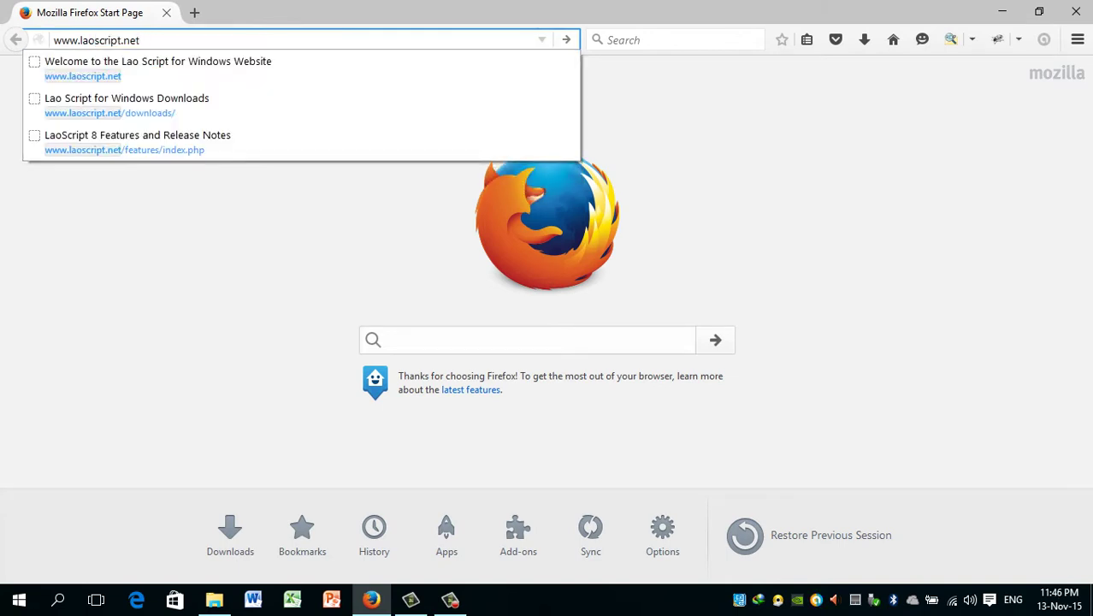
key(Return)
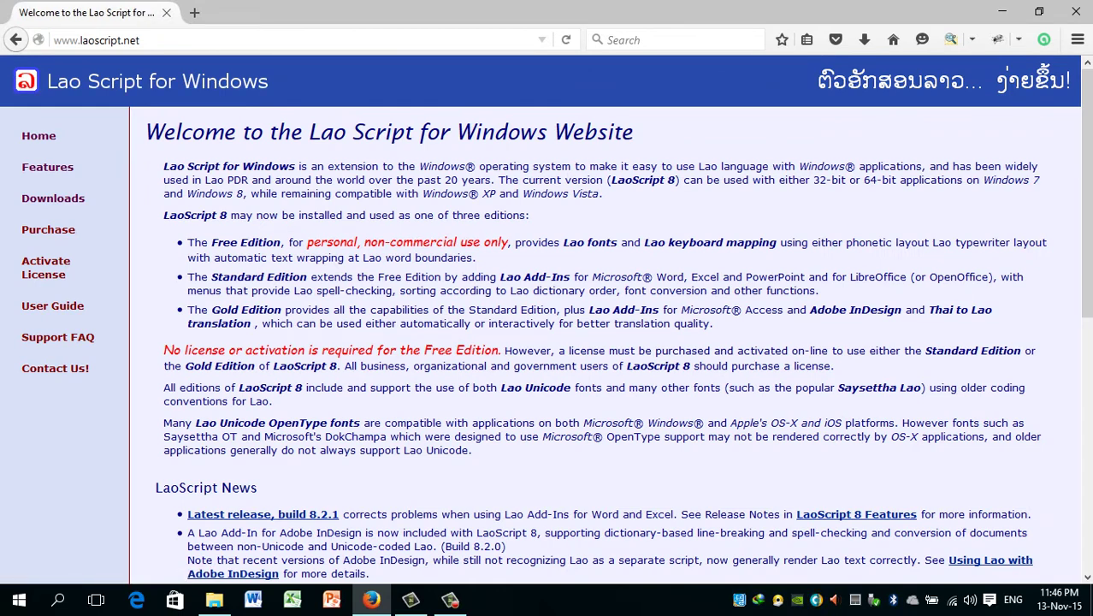
Download the current LaoScript 8 installation file (build 8.2.1) from the site's downloads page and dismiss the download dialogs.
click(53, 197)
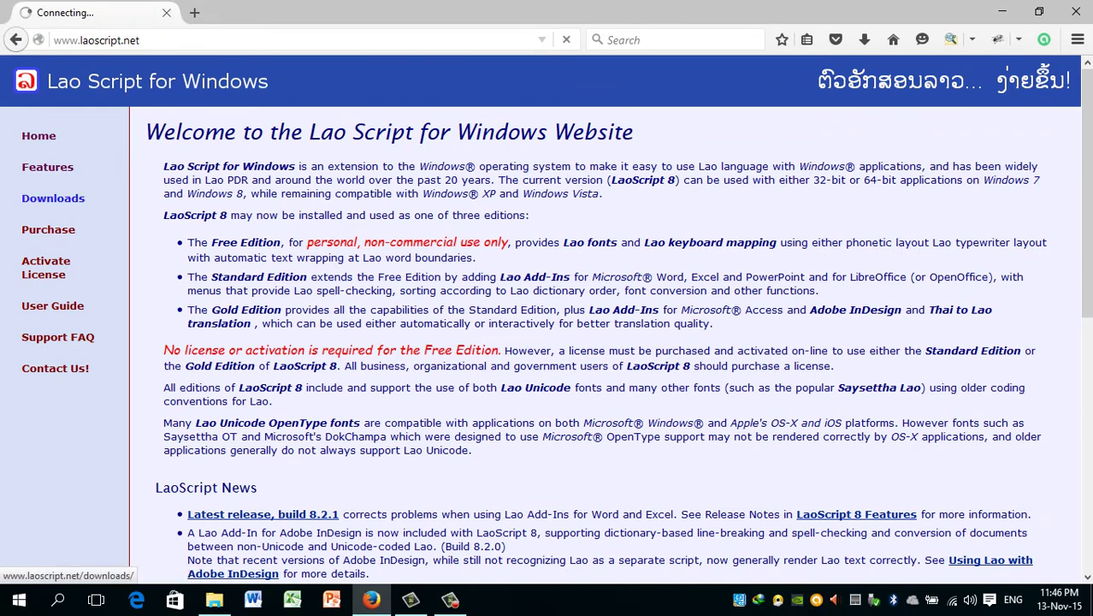
scroll(321, 346, down, 2)
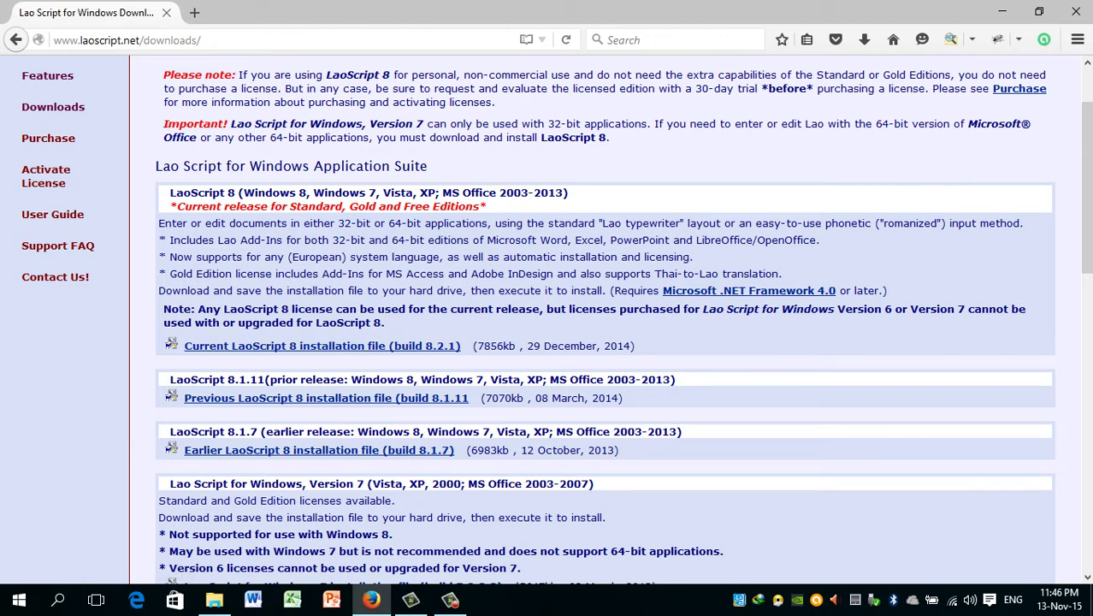
scroll(598, 342, down, 2)
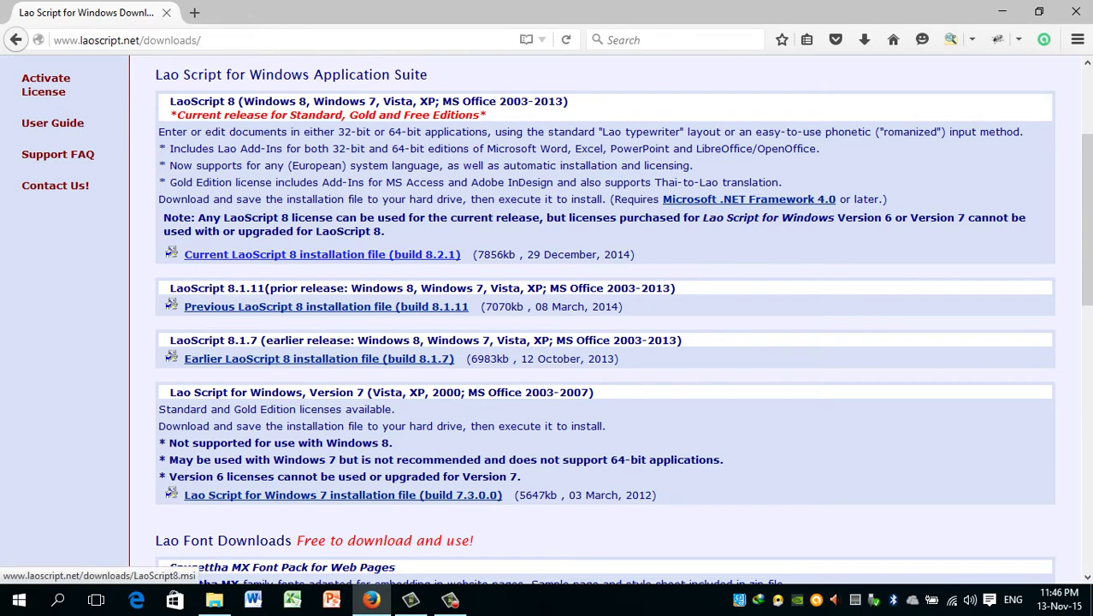
click(321, 254)
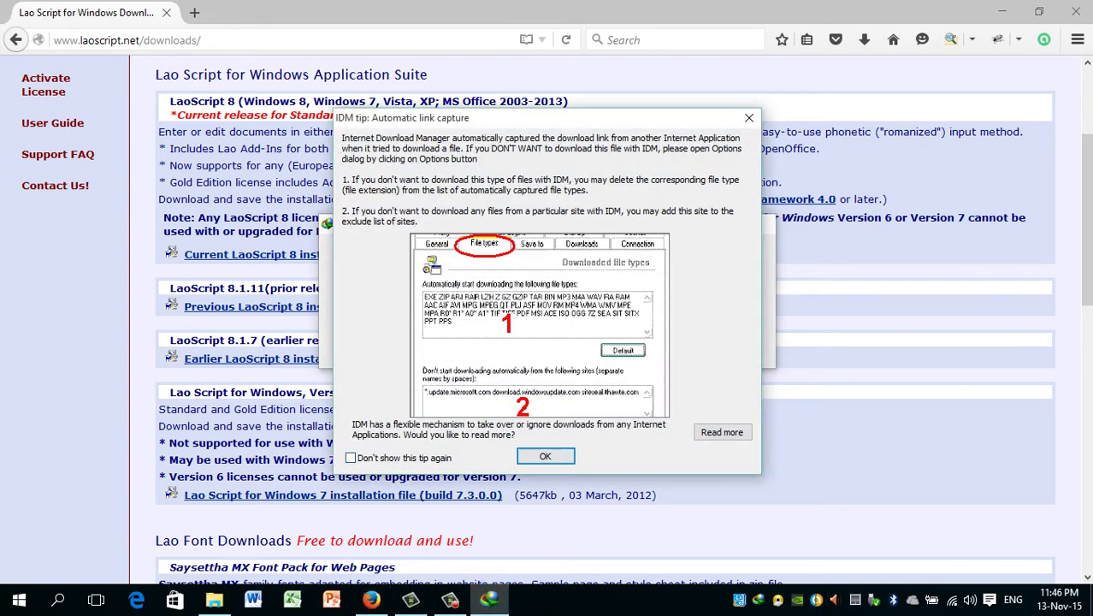
click(545, 456)
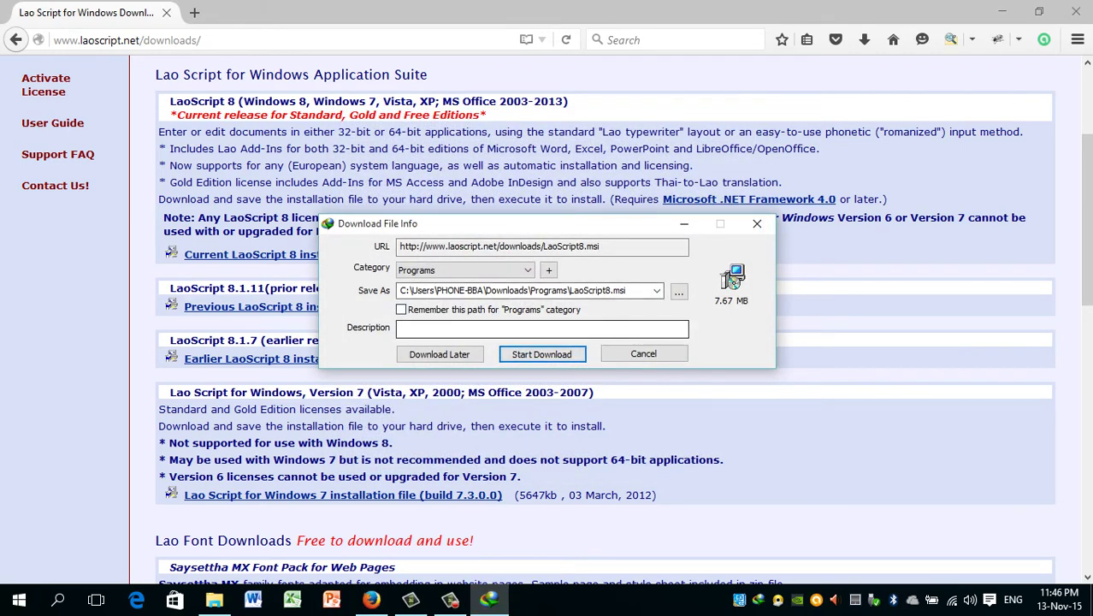
click(541, 354)
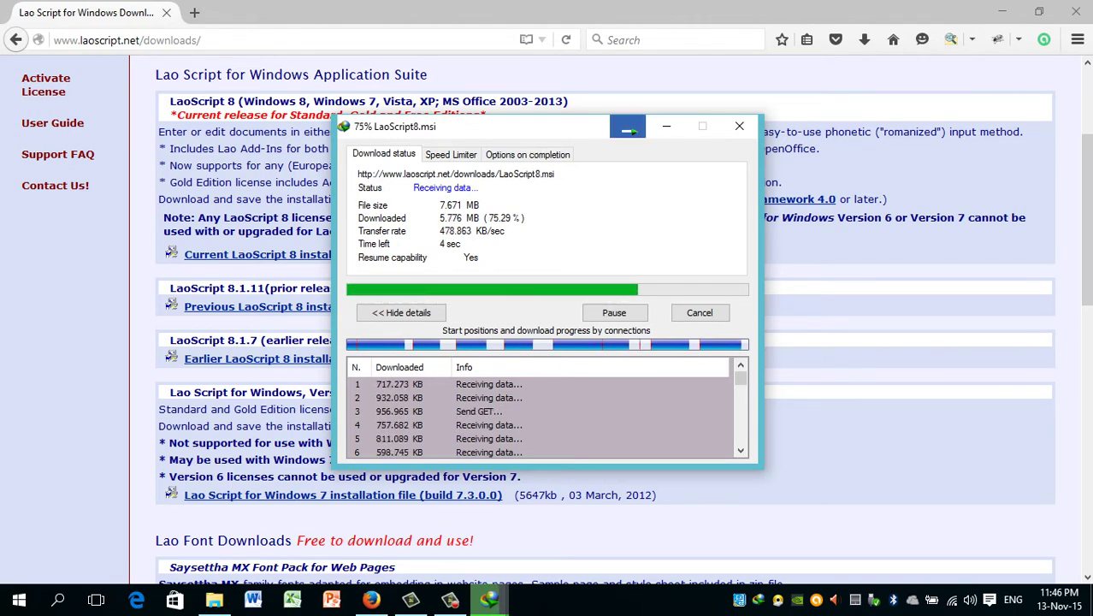
click(666, 125)
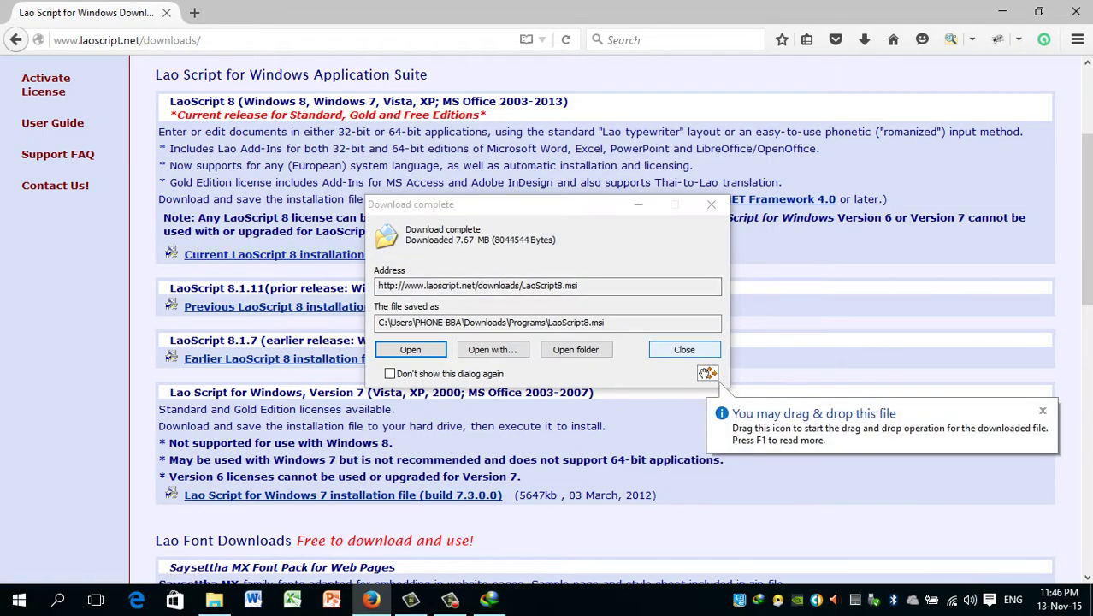
click(689, 351)
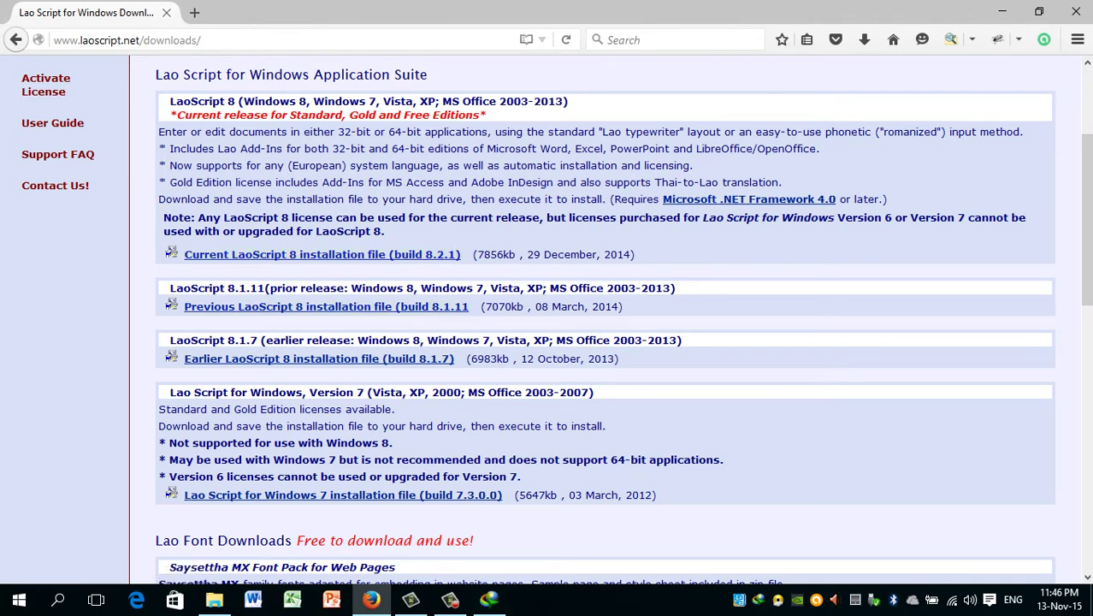
Examine the rest of the downloads page, including the earlier releases, Lao font packs, older fonts and Lao add-ons.
scroll(599, 325, down, 2)
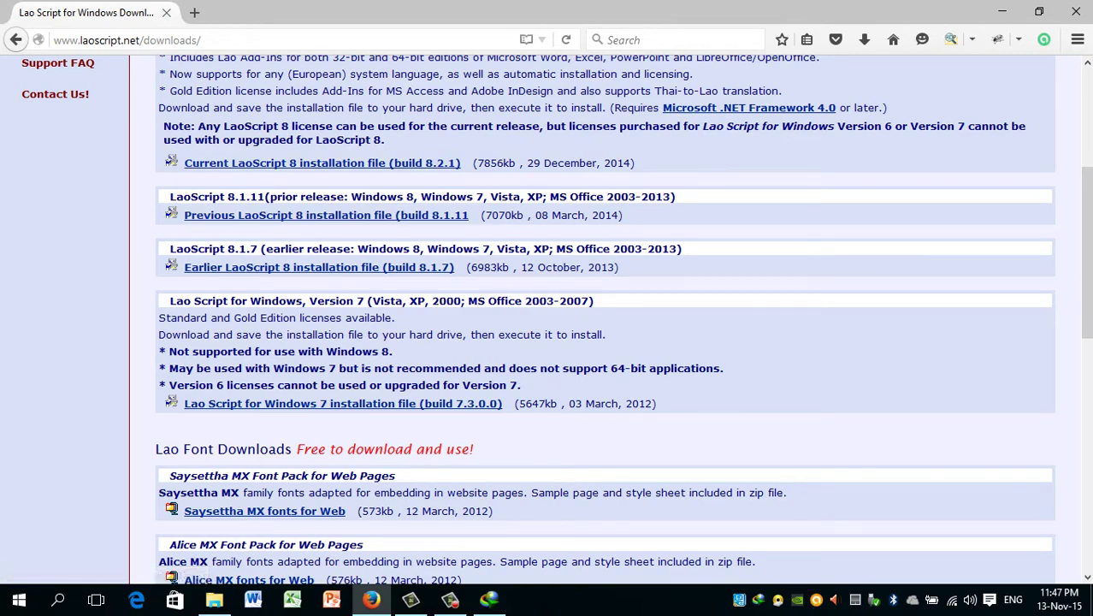
scroll(605, 319, down, 4)
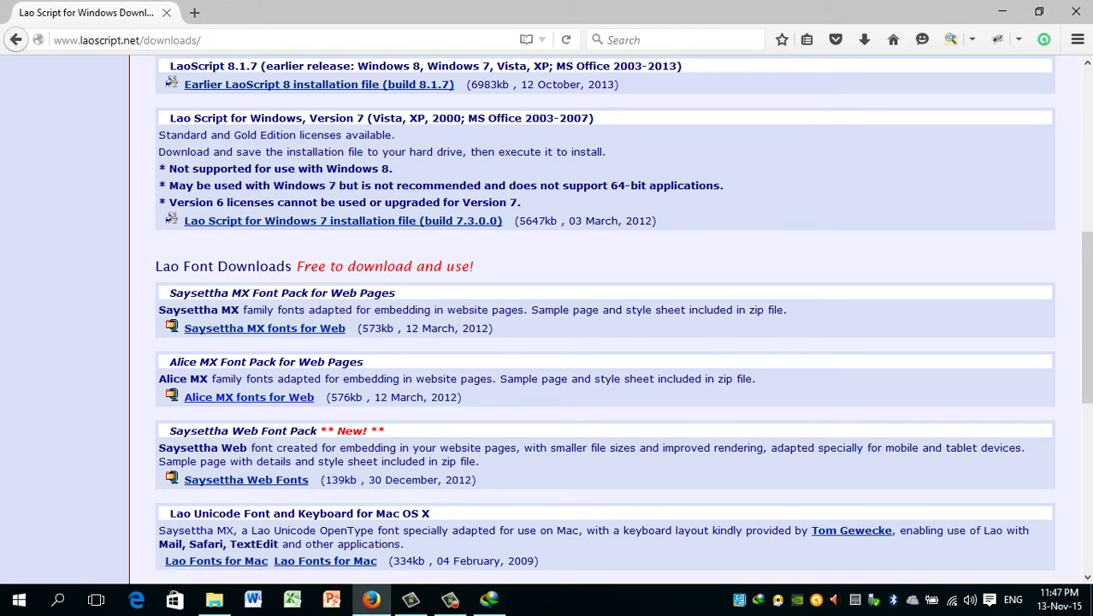
scroll(606, 319, down, 4)
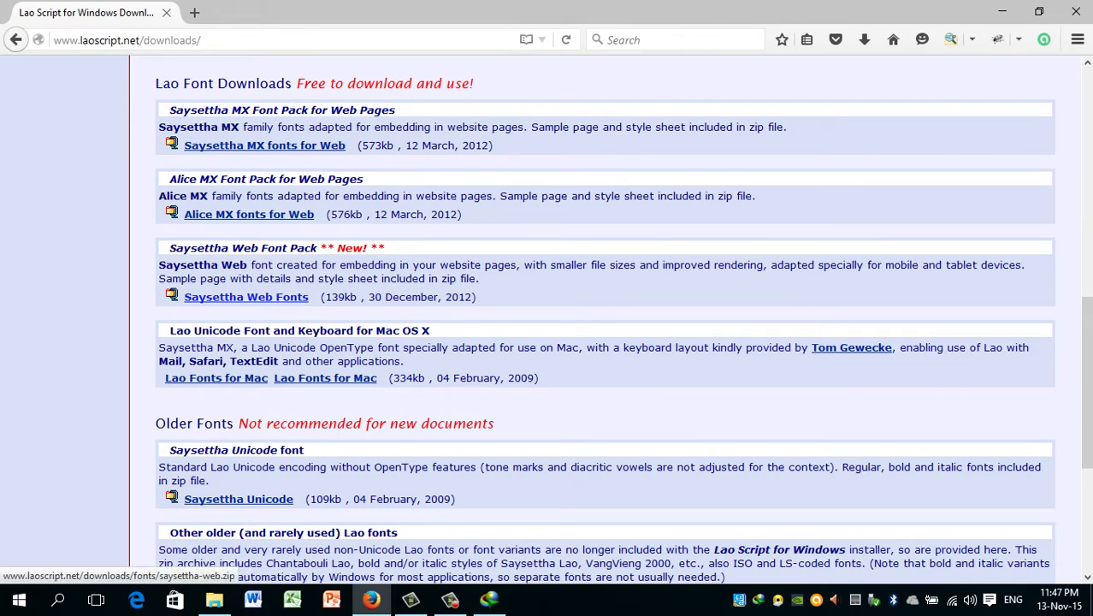
scroll(246, 412, down, 4)
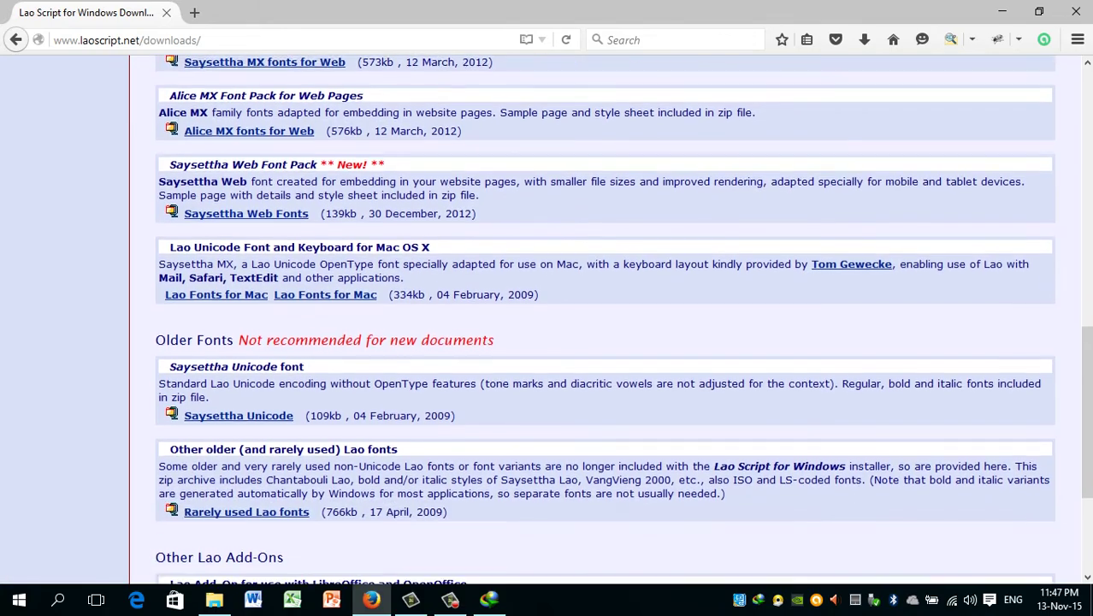
scroll(247, 413, down, 2)
scroll(246, 412, up, 6)
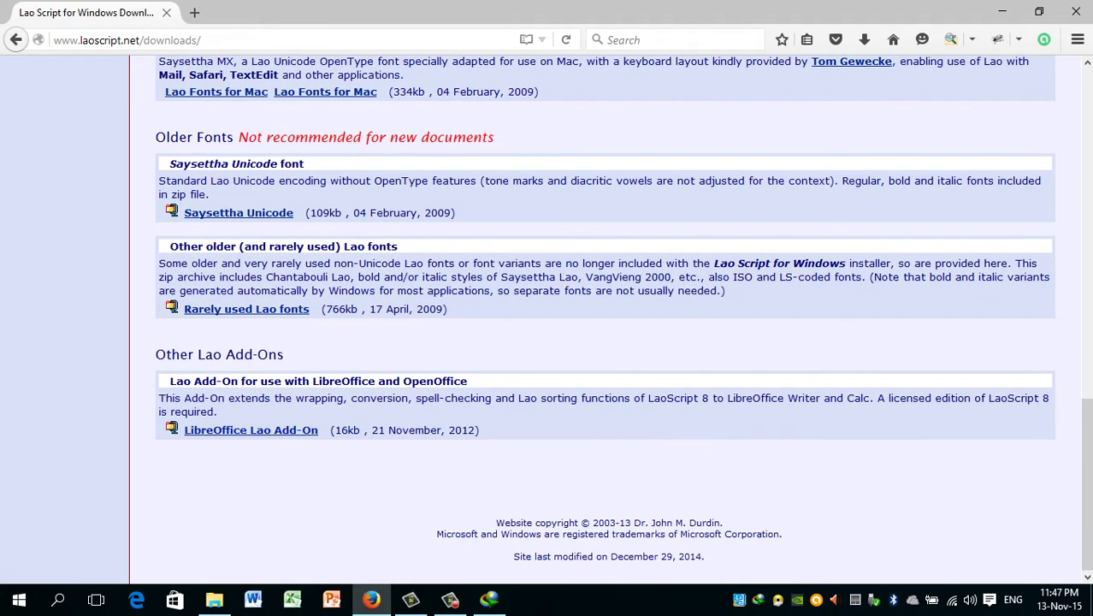
scroll(247, 412, up, 10)
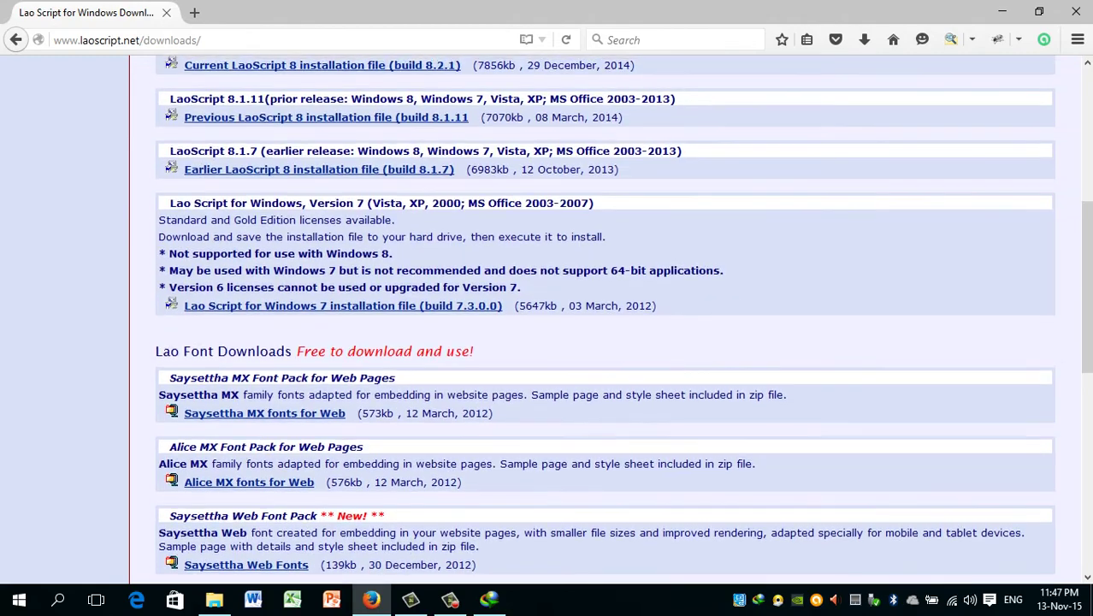
scroll(246, 412, up, 4)
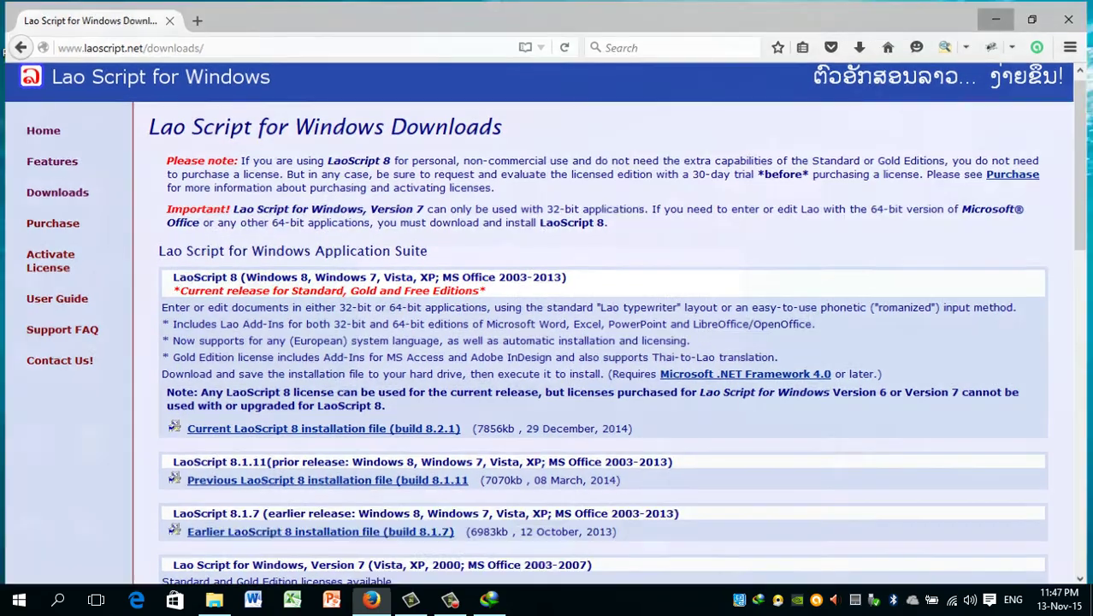
Minimize the browser, decline the Internet Download Manager help on Firefox integration, and refresh the desktop.
click(996, 19)
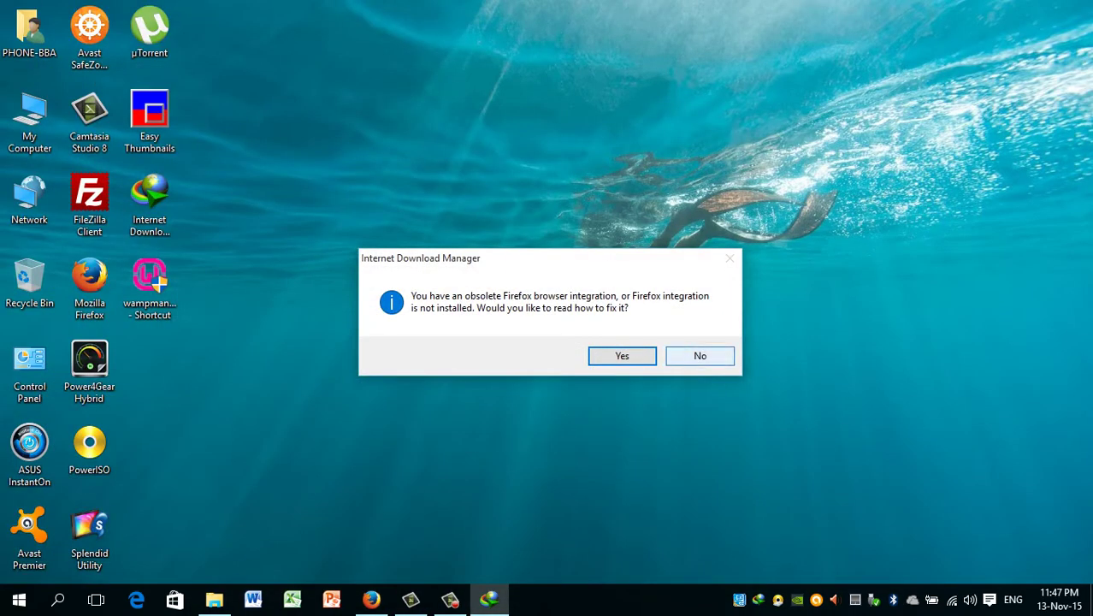
click(700, 356)
right_click(571, 144)
click(603, 209)
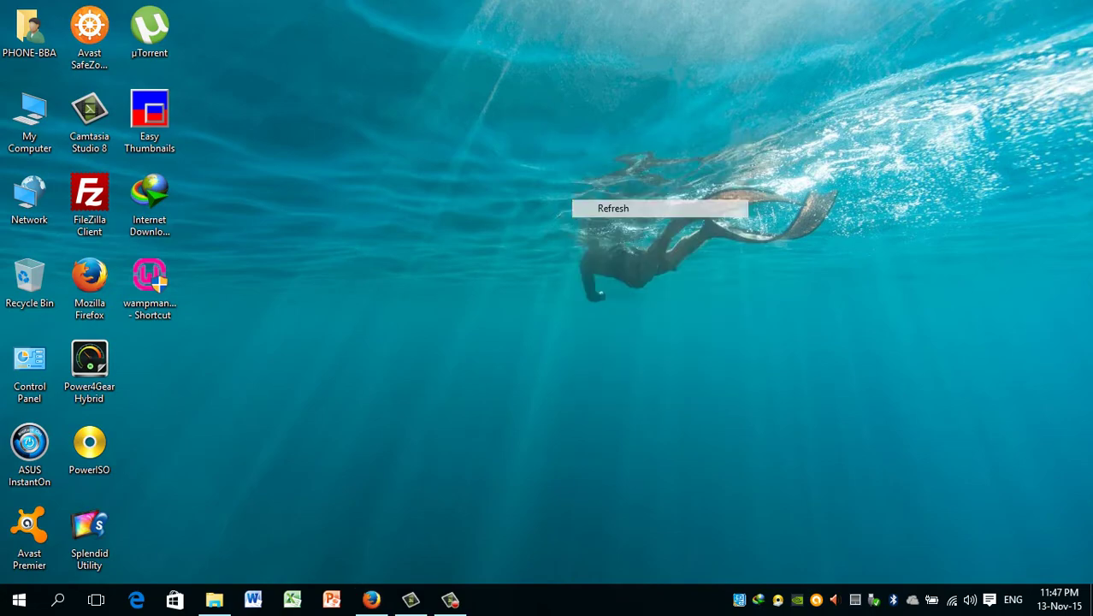
Switch to File Explorer with the LaoScript - LaoFont folder and select the LaoScript8 installer package.
click(214, 599)
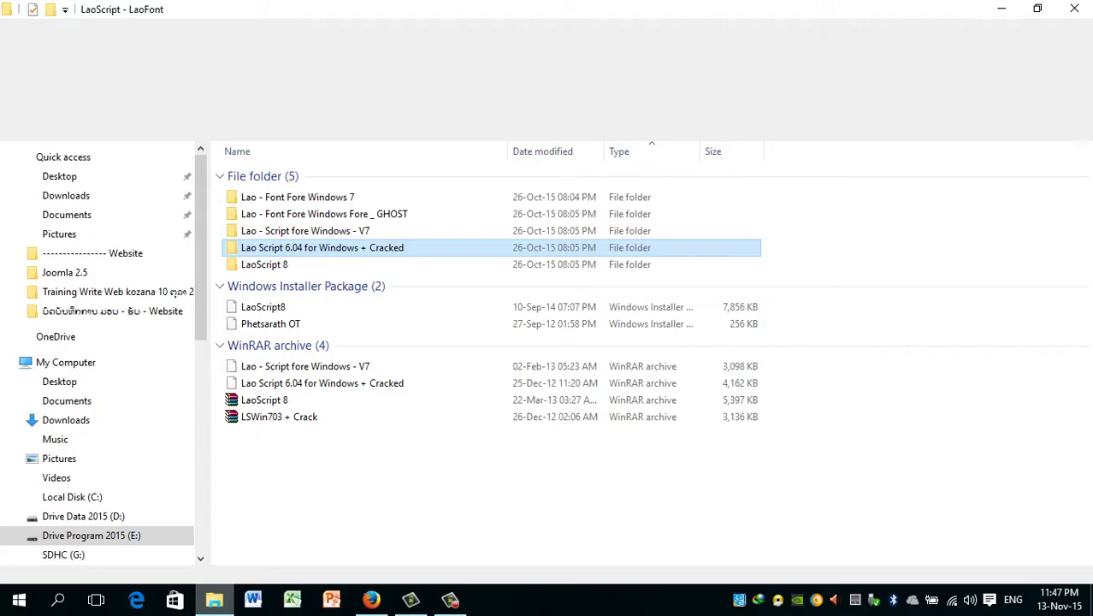
click(376, 487)
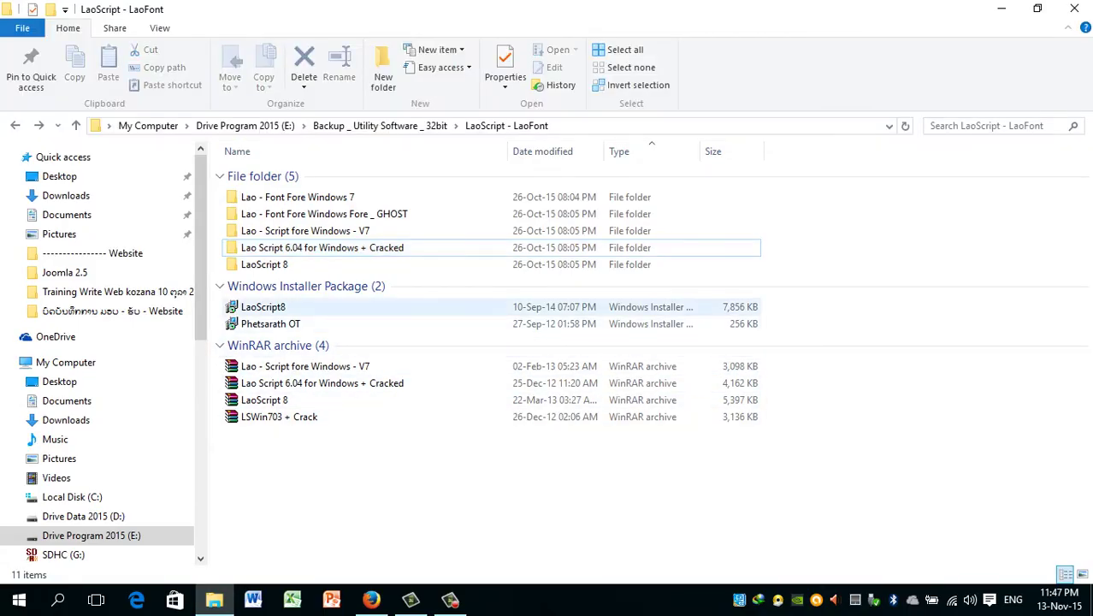
click(264, 307)
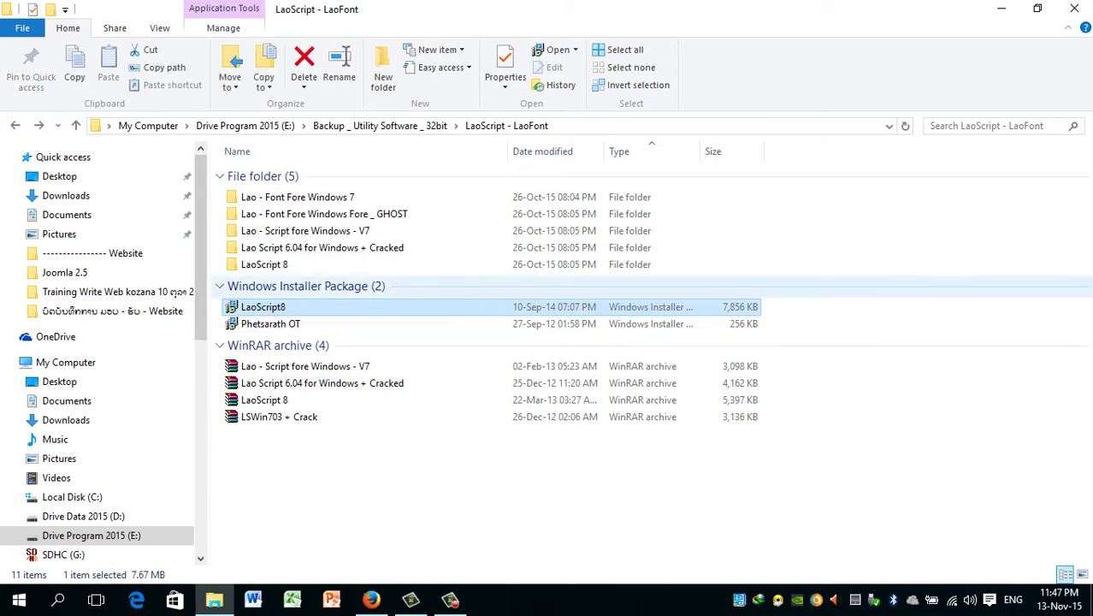
mouse_move(272, 308)
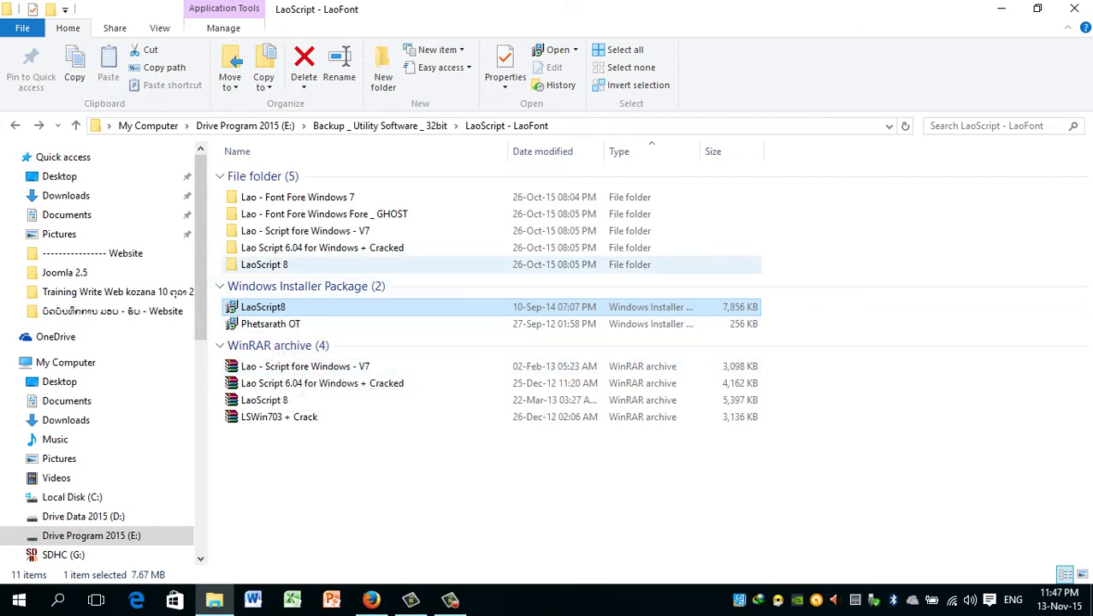
Open the folder "Lao Script 6.04 for Windows + Cracked" and launch the "1. Setup" application.
click(321, 248)
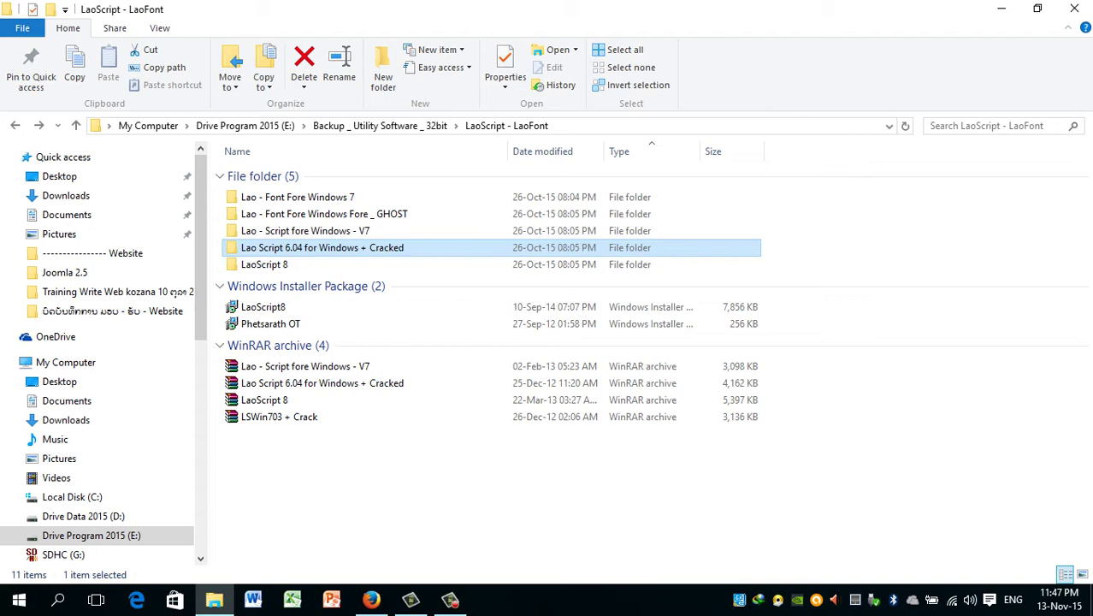
key(Return)
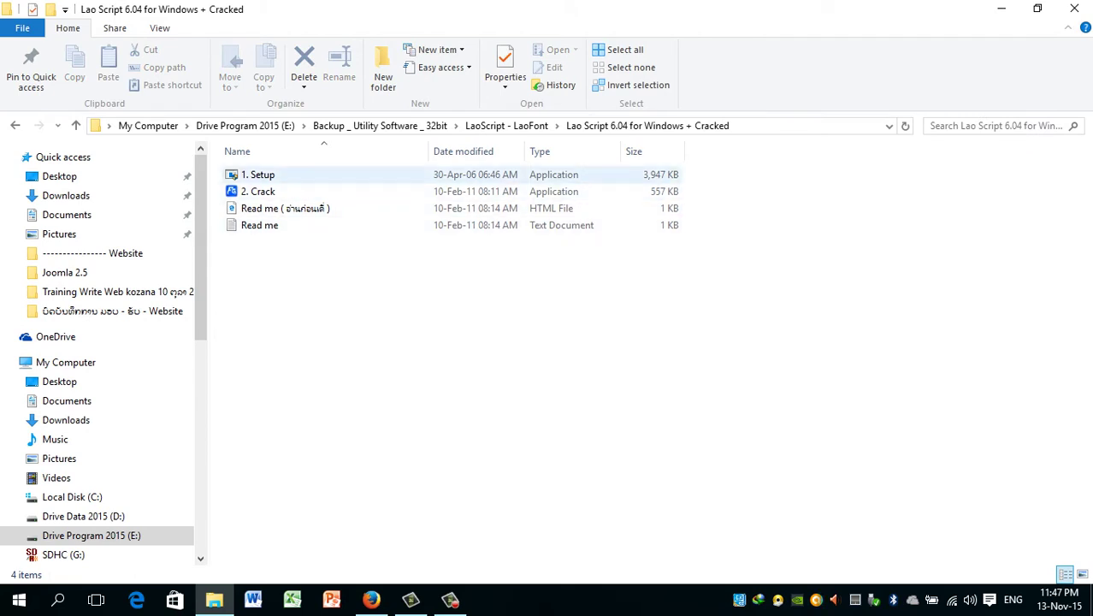
click(258, 174)
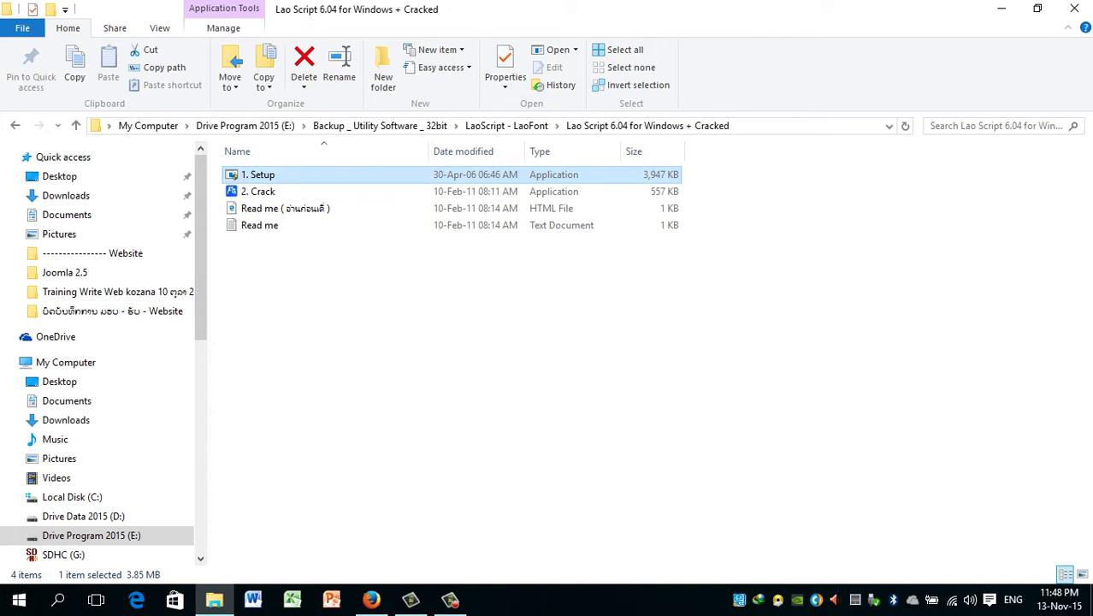
key(Return)
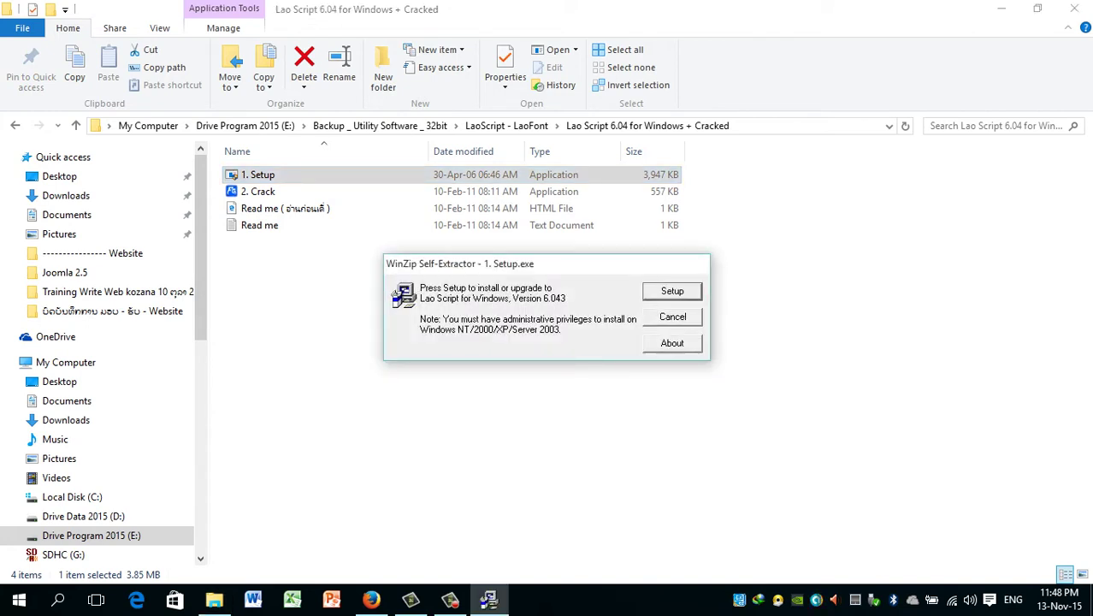
Start installing Lao Script for Windows 6.04 as the 30-day trial version, without importing a registration key file.
key(Return)
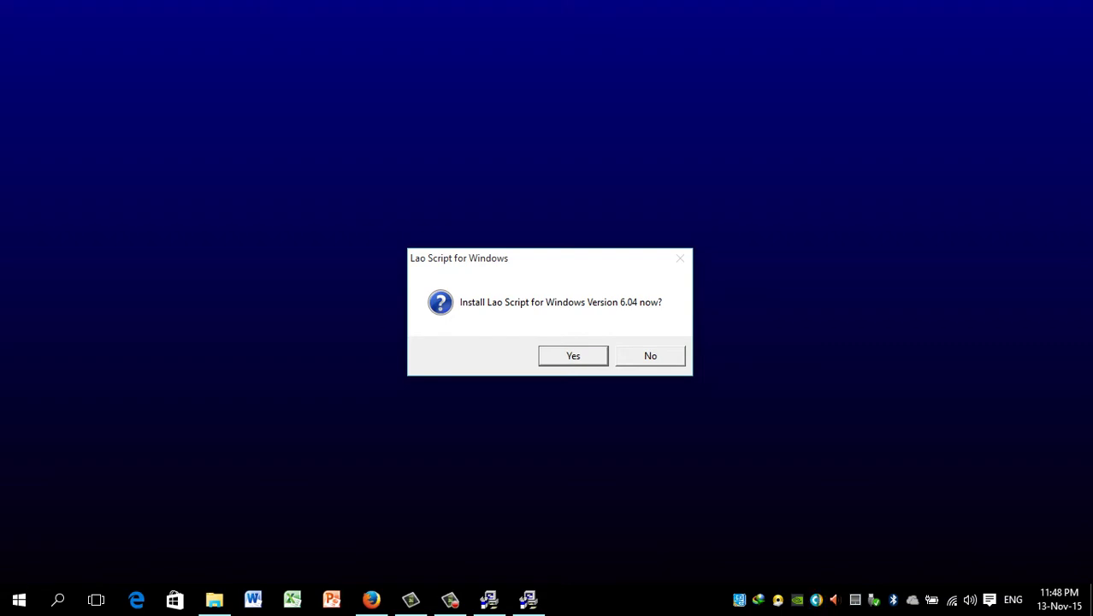
key(Return)
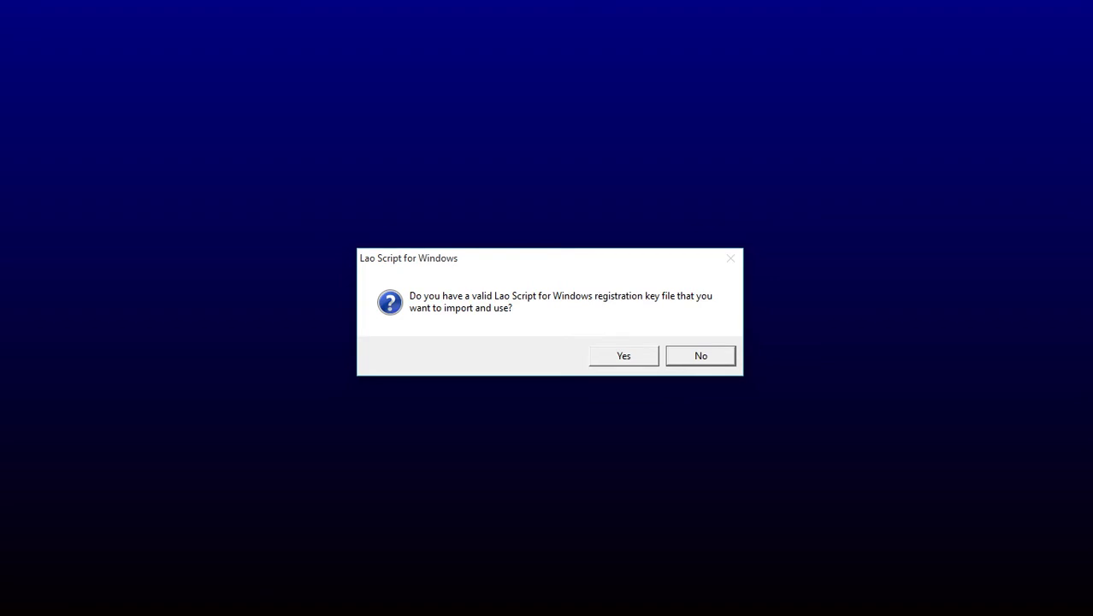
key(Left)
key(Return)
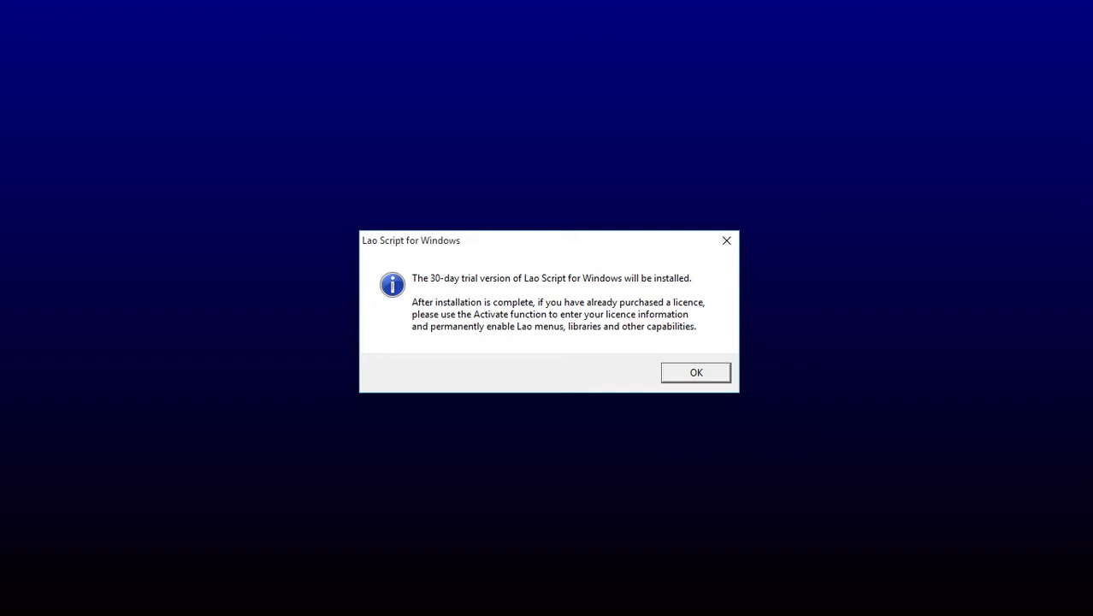
key(Return)
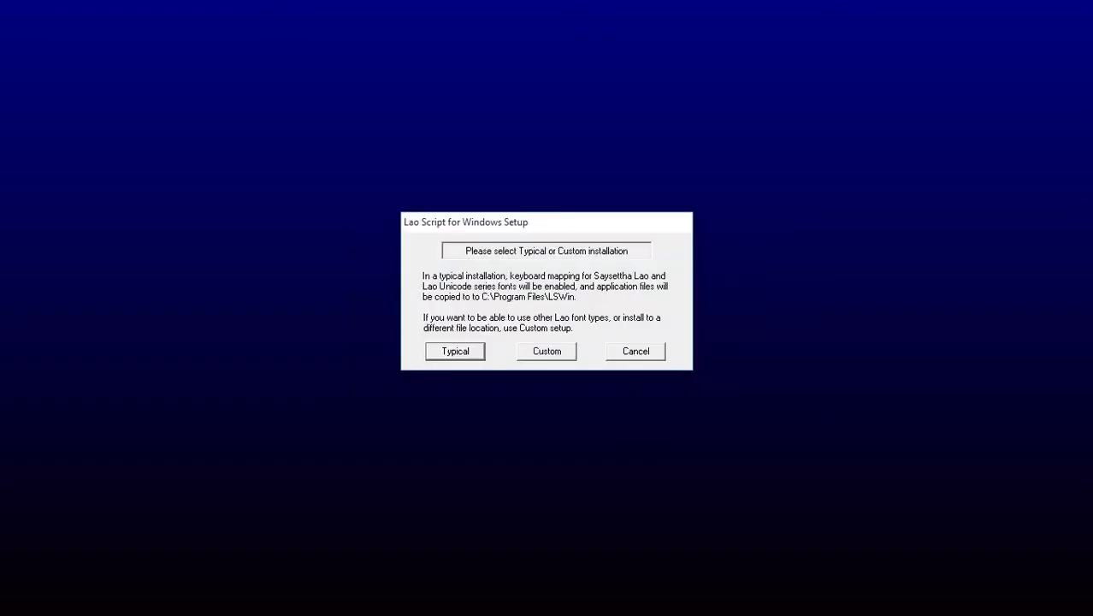
Run a custom installation that adds the IBM-STENO, Lao ISO and Thai (LSWin Thai) codes and All Lao Fonts, keeping all existing font files.
key(Tab)
key(Return)
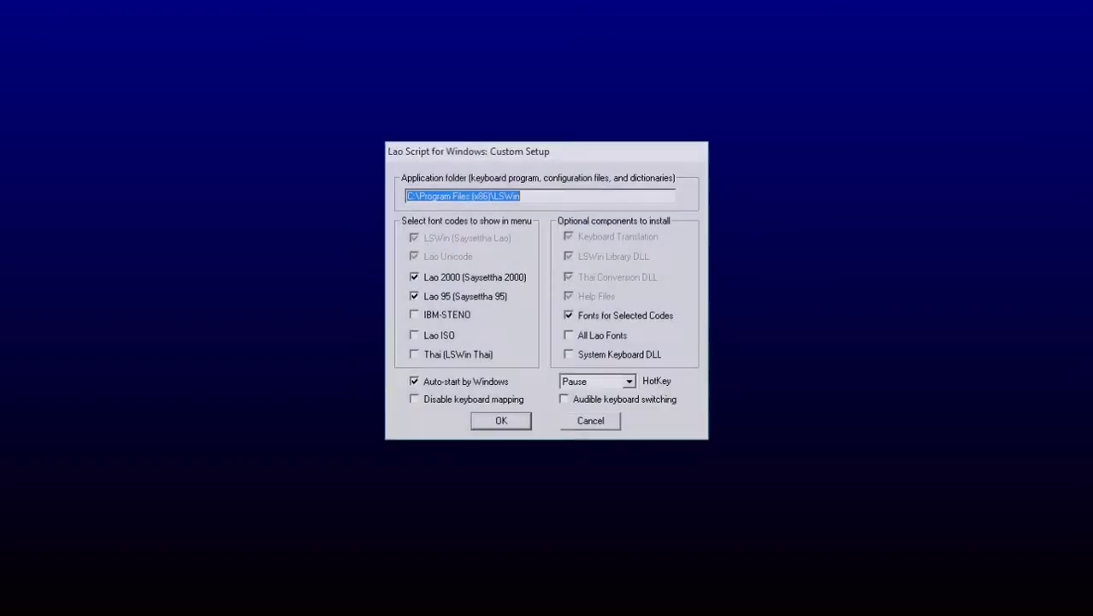
click(413, 335)
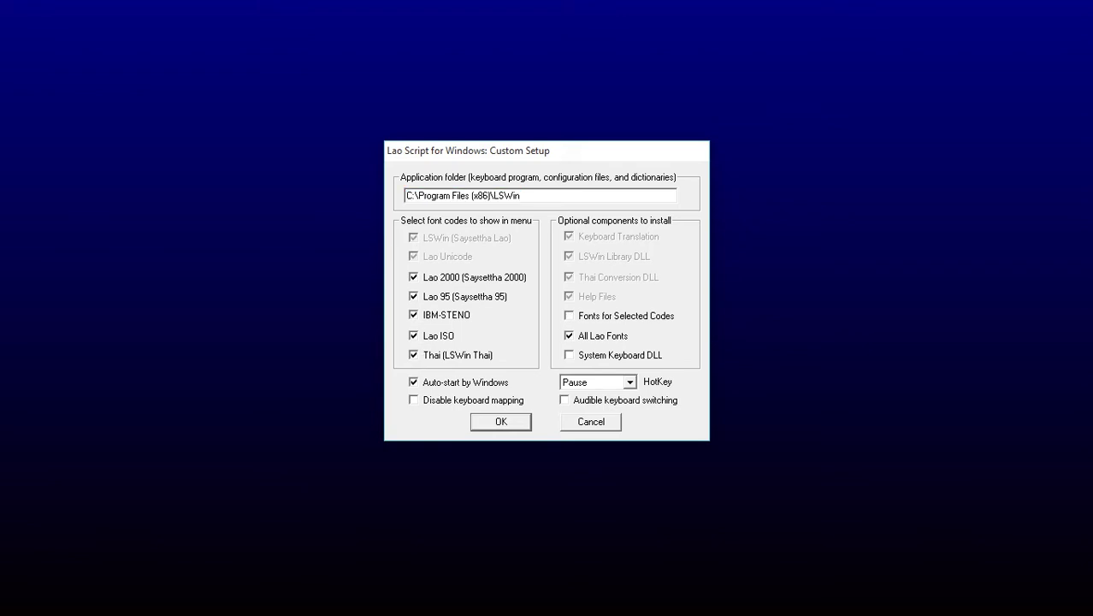
key(Return)
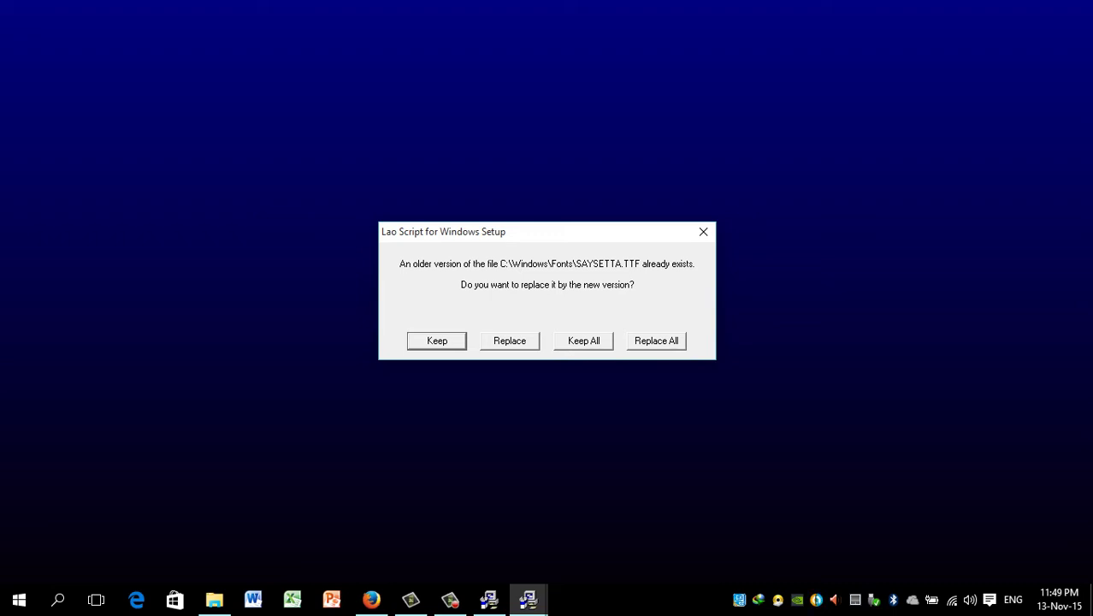
click(583, 340)
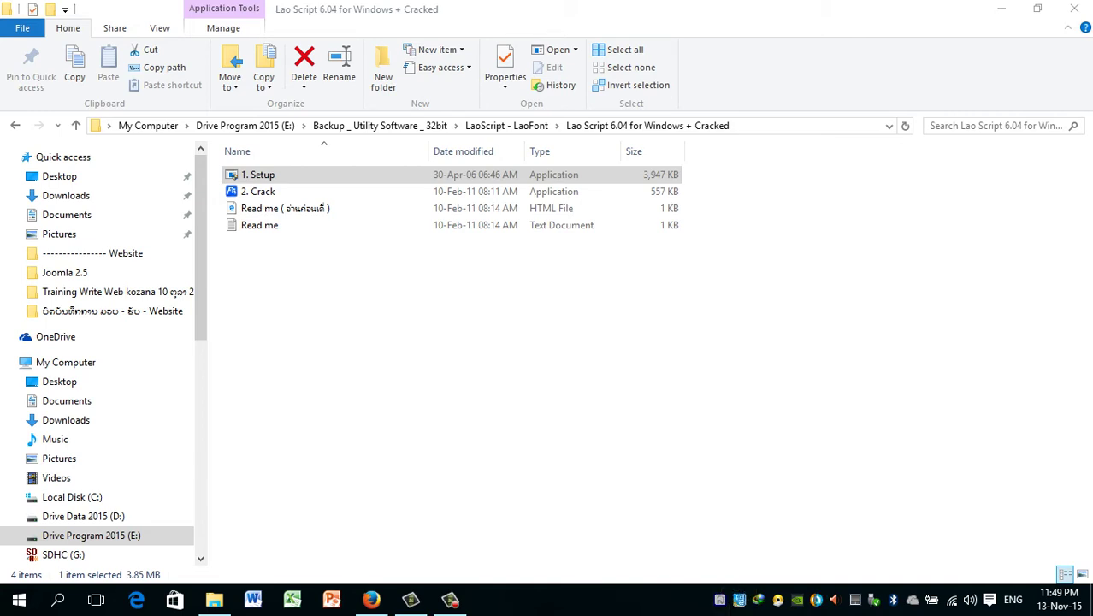
Exit the LaoKey keyboard program running in the background and clear the file selection in the folder.
click(258, 191)
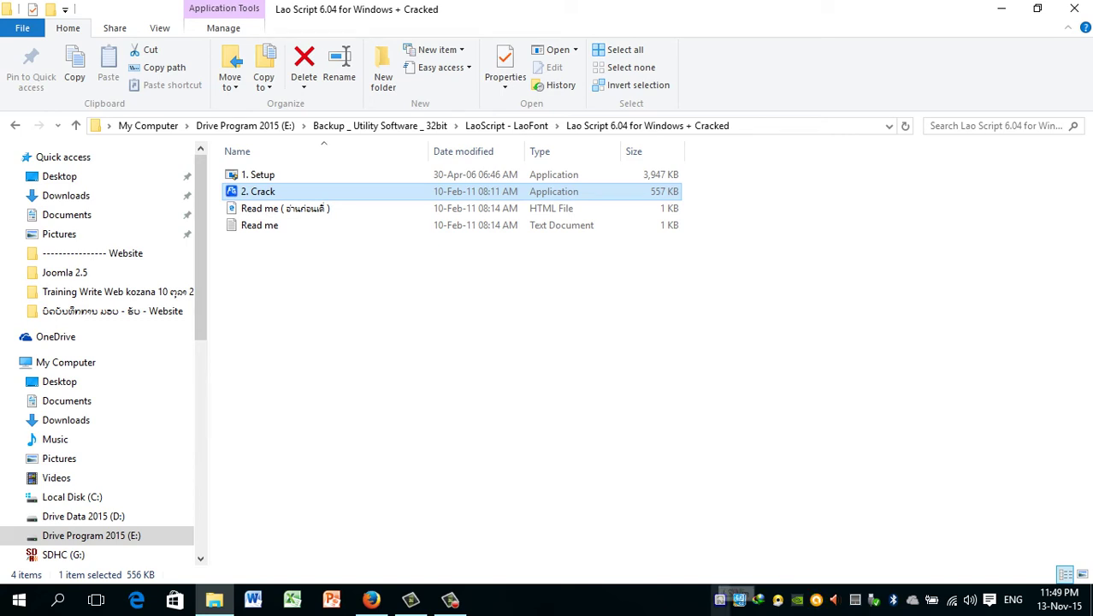
right_click(721, 599)
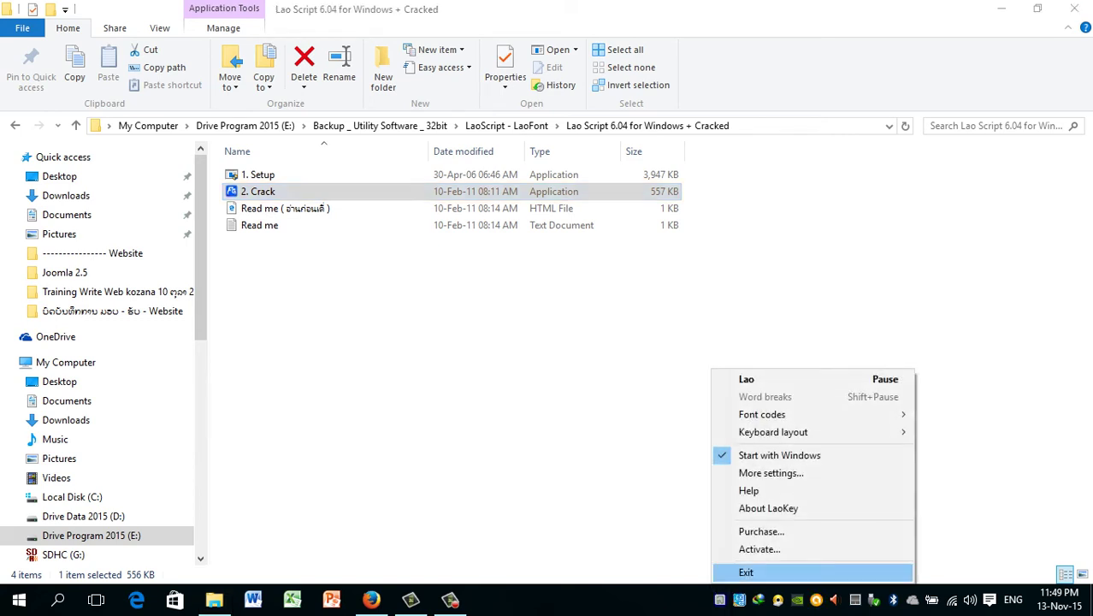
click(757, 572)
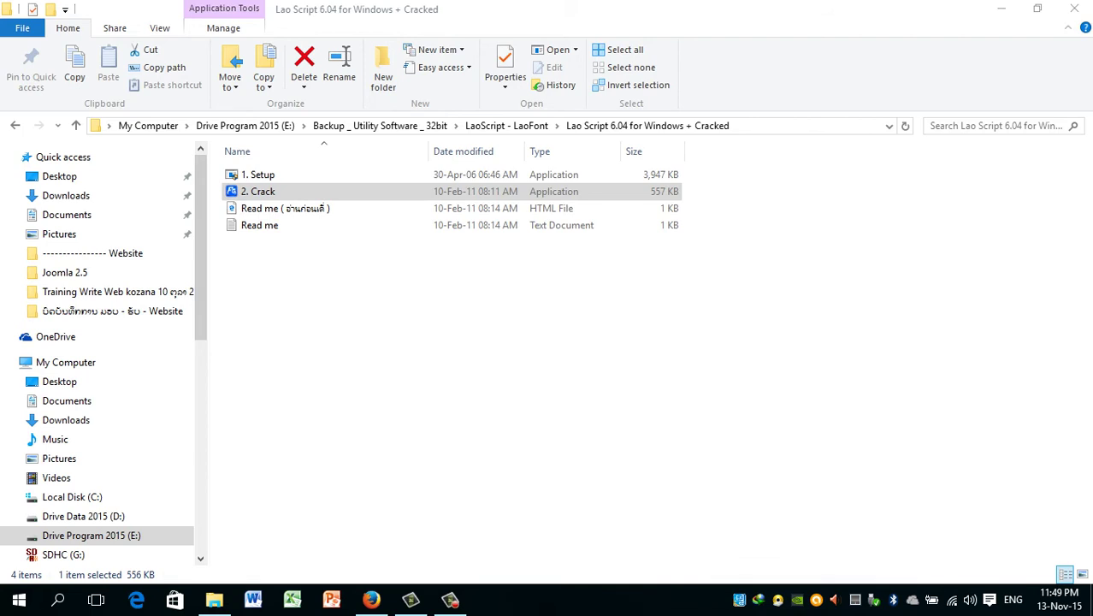
click(480, 343)
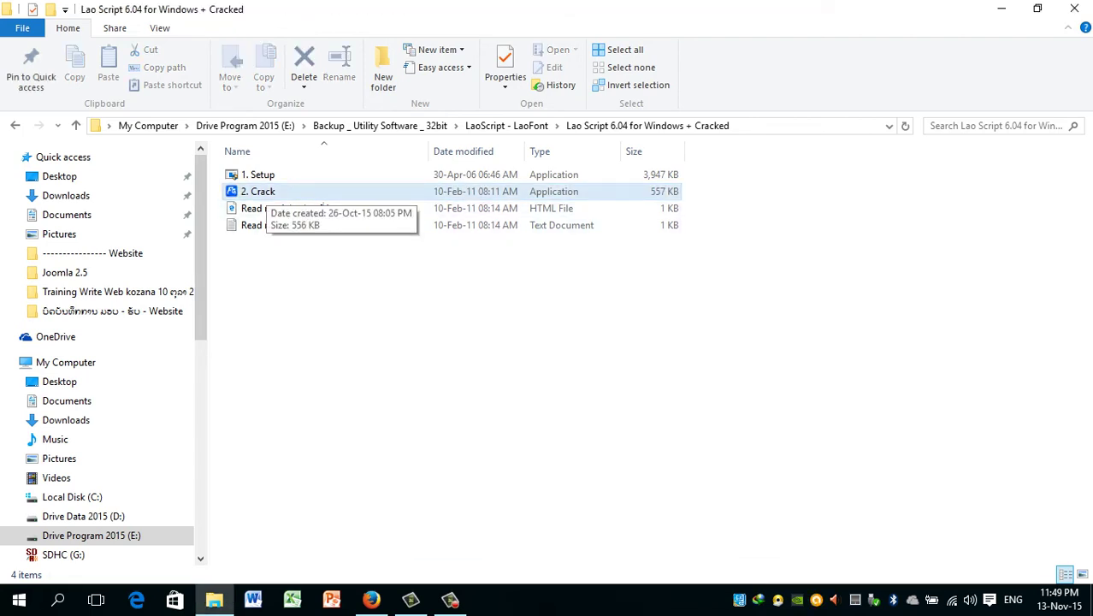
Run the "2. Crack" application, accept its terms of use and install it into C:\Program Files\LSWin.
click(257, 191)
key(Return)
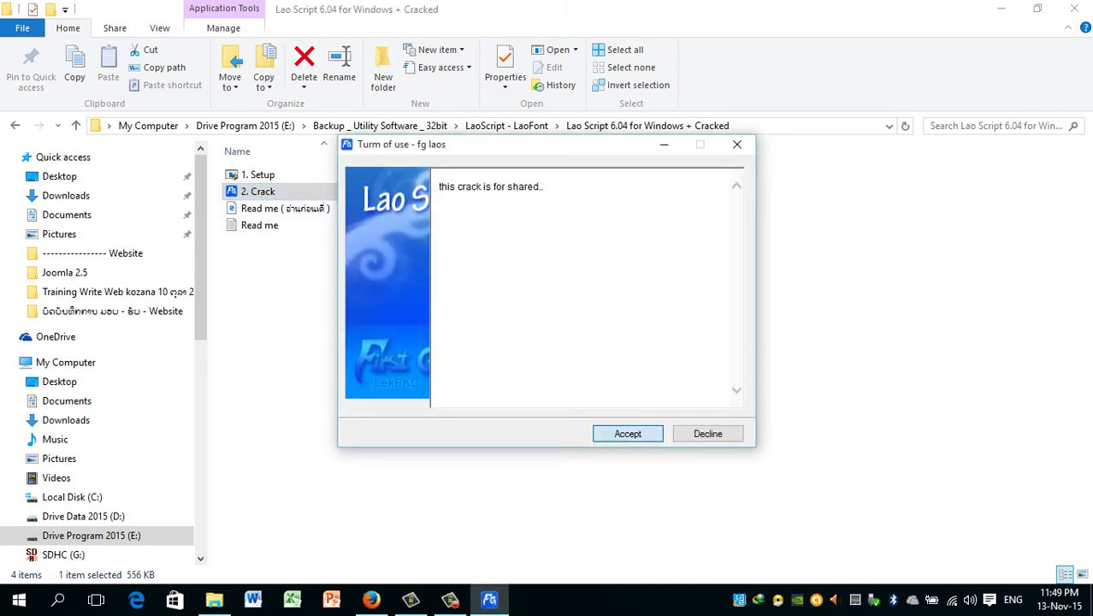
key(Return)
click(628, 433)
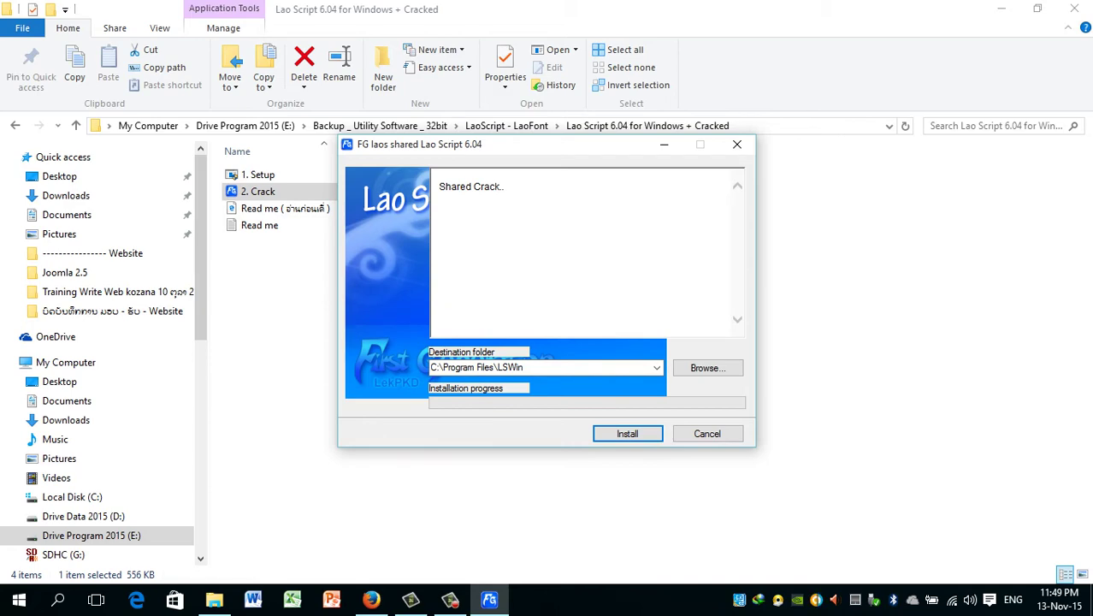
key(Return)
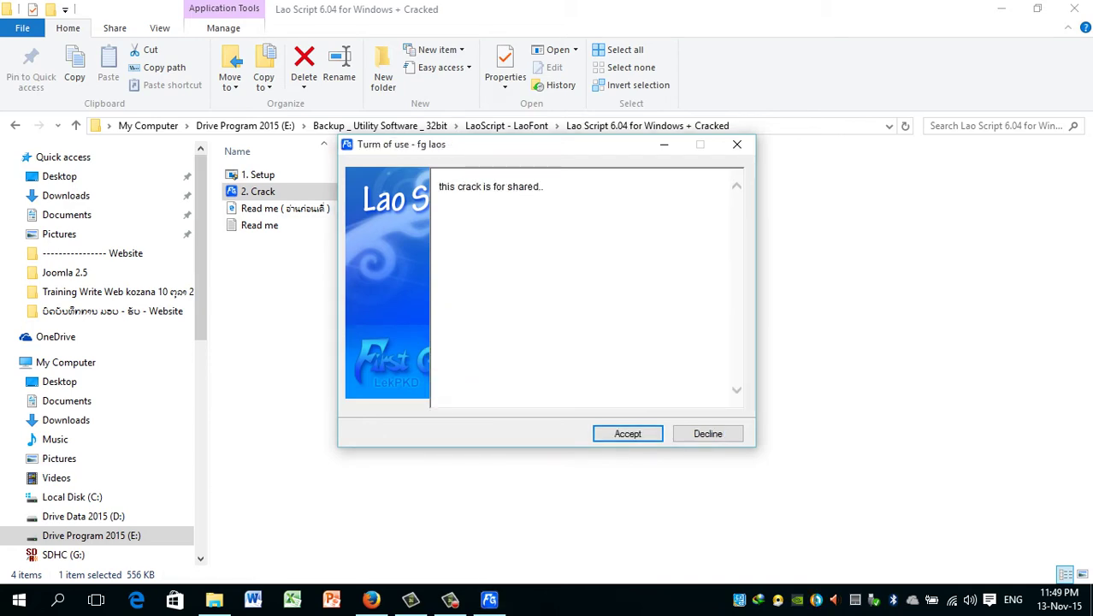
key(Return)
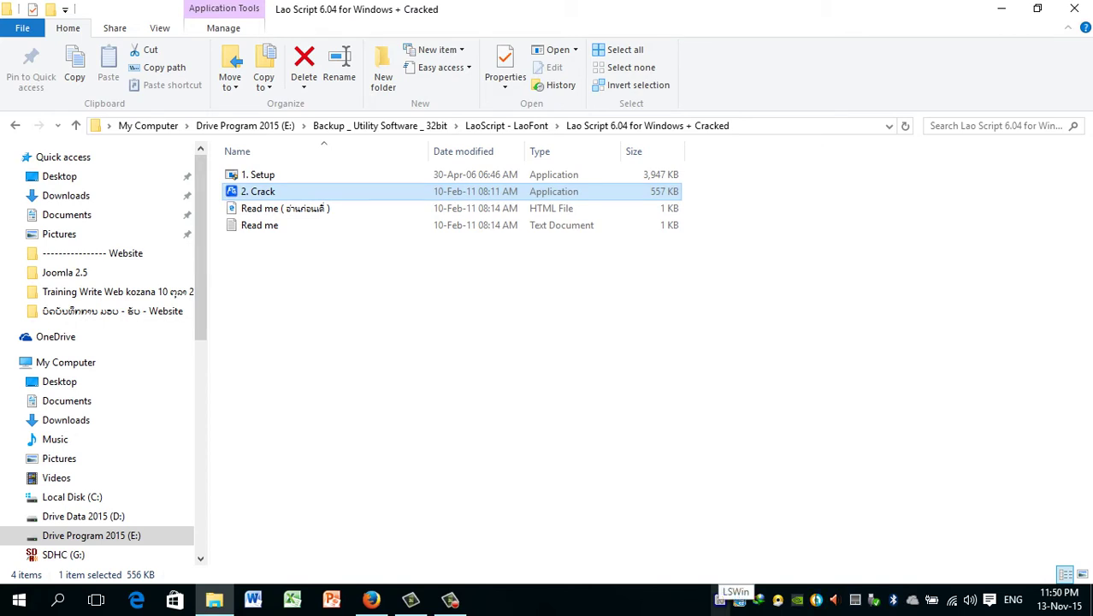
Minimize the File Explorer window and refresh the desktop twice.
click(1002, 9)
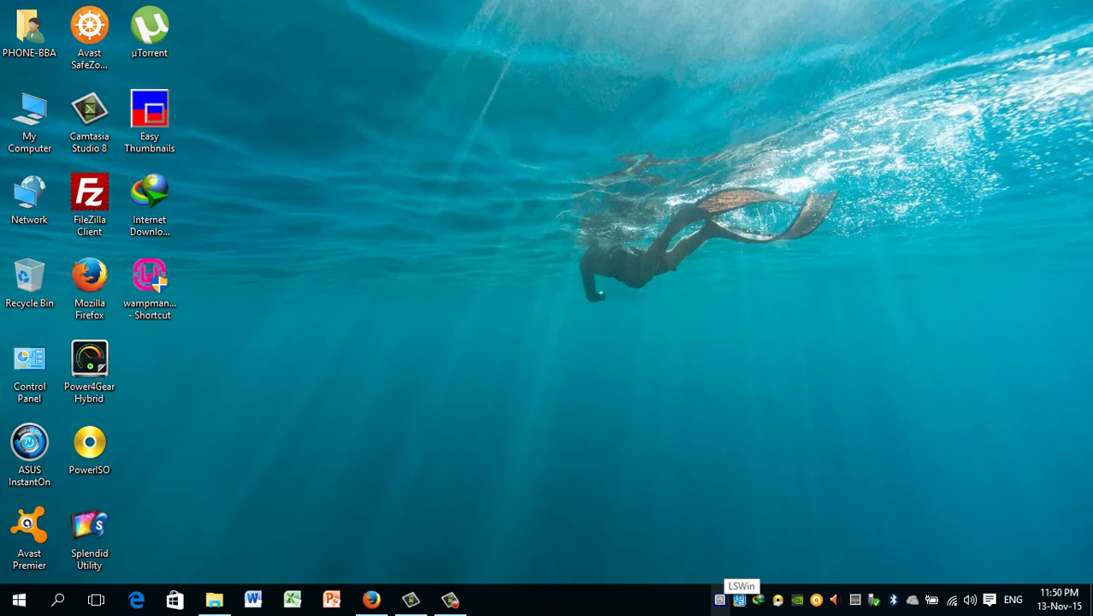
right_click(566, 260)
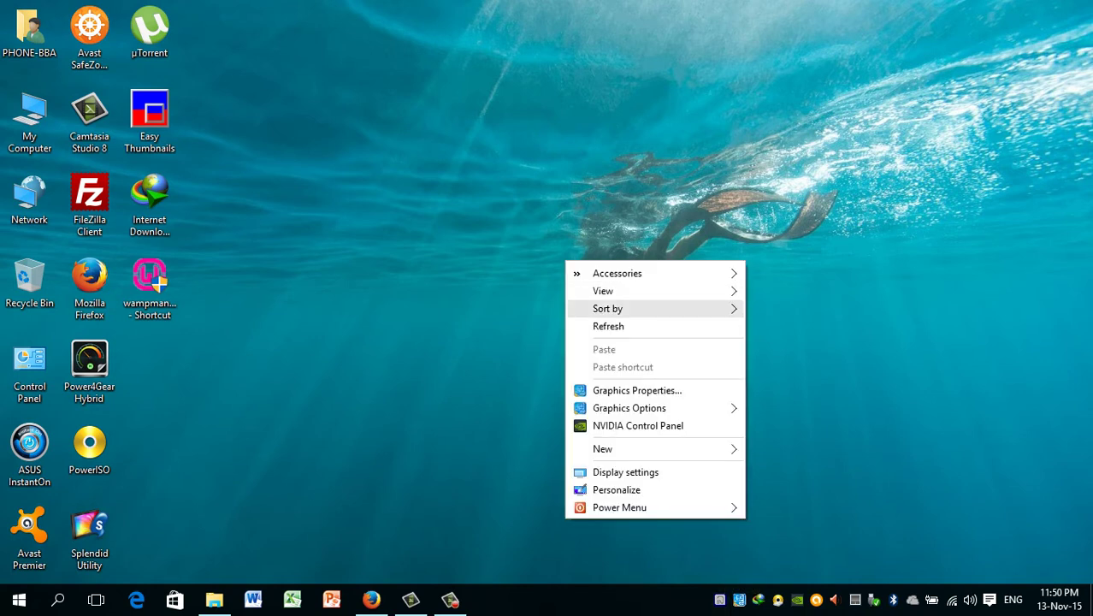
click(609, 326)
right_click(560, 270)
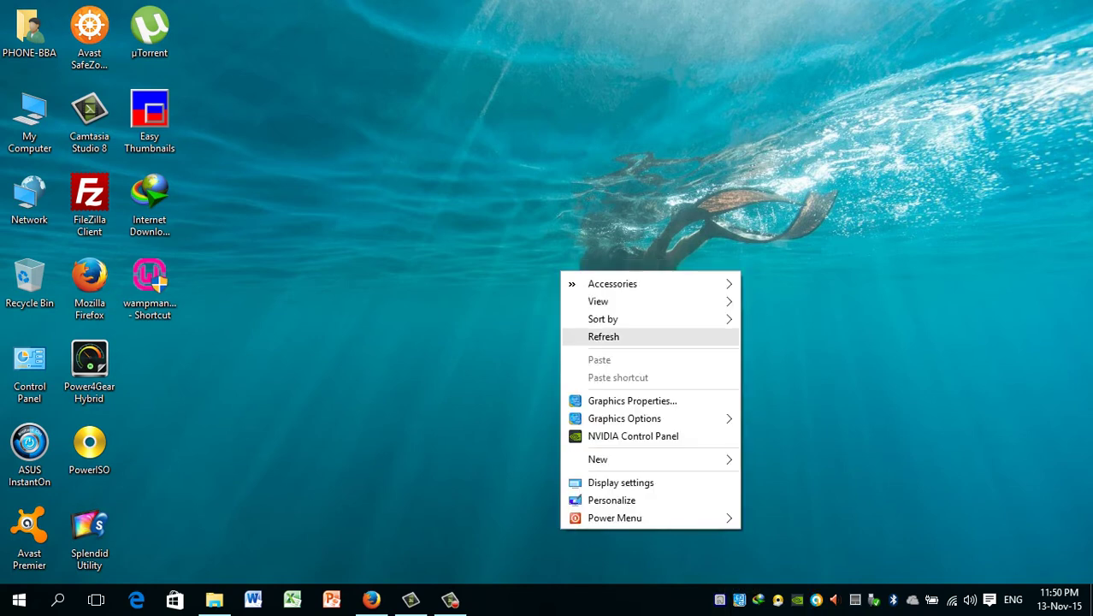
click(604, 336)
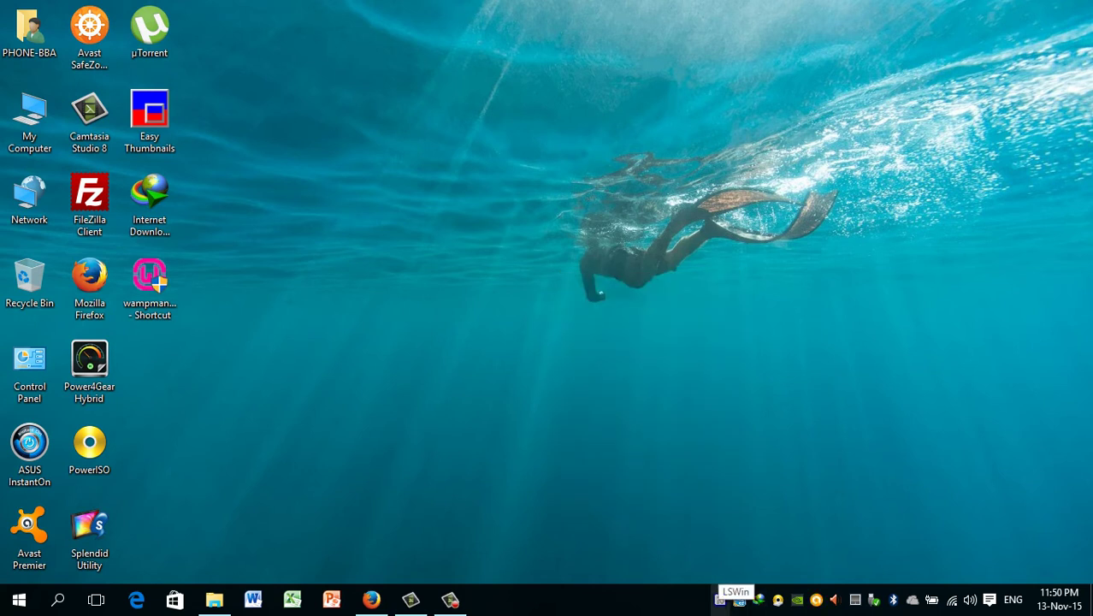
View the list of available Windows input languages and close it without switching.
click(1013, 600)
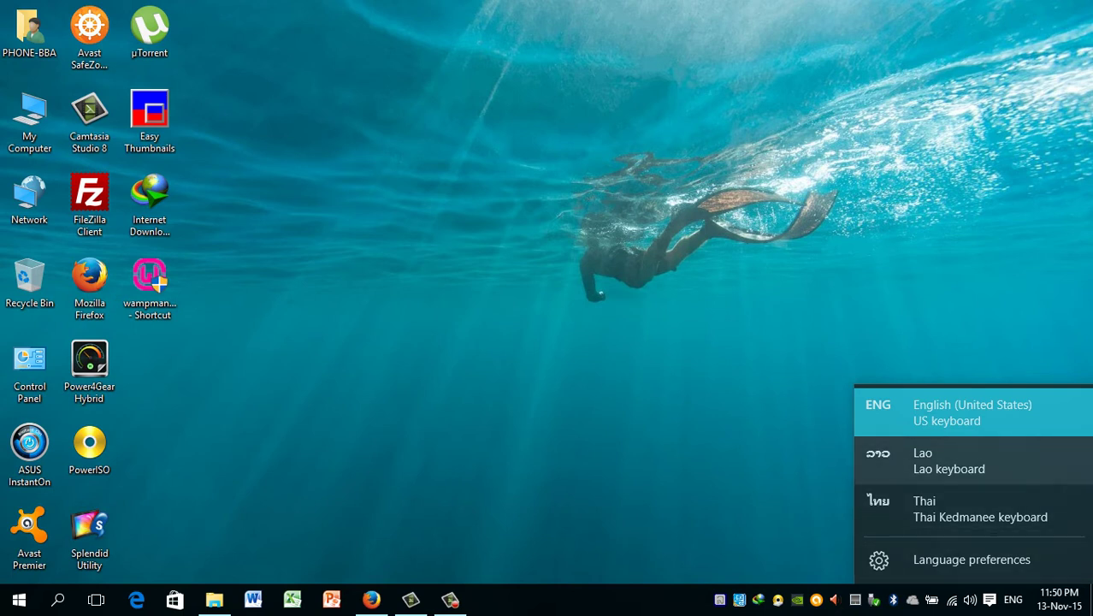
click(760, 466)
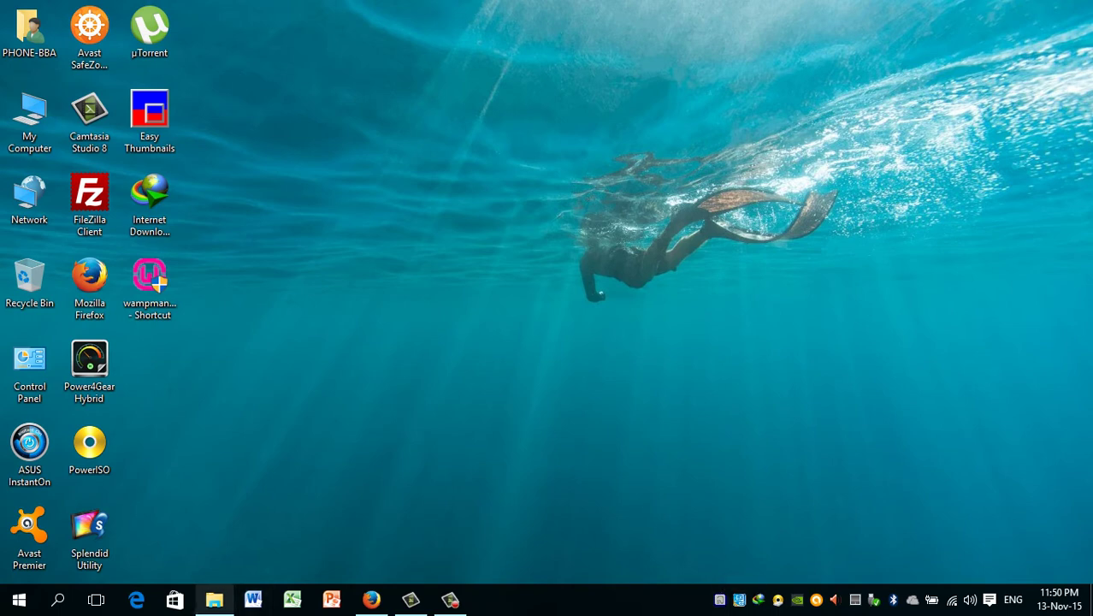
Switch to File Explorer, return to the LaoScript - LaoFont folder and open "Lao - Font Fore Windows 7".
click(214, 600)
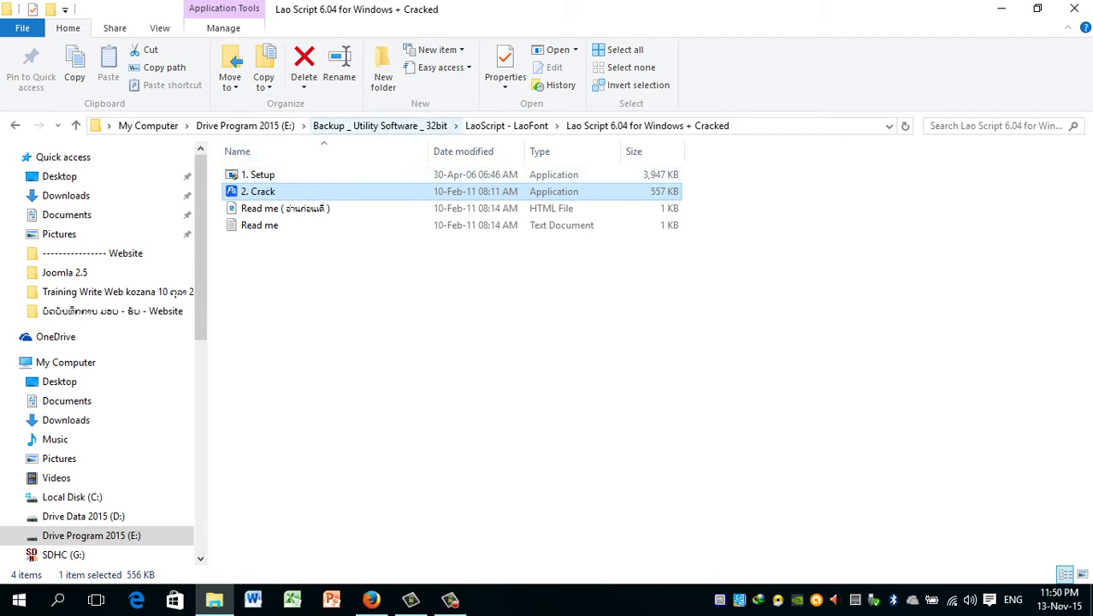
click(507, 125)
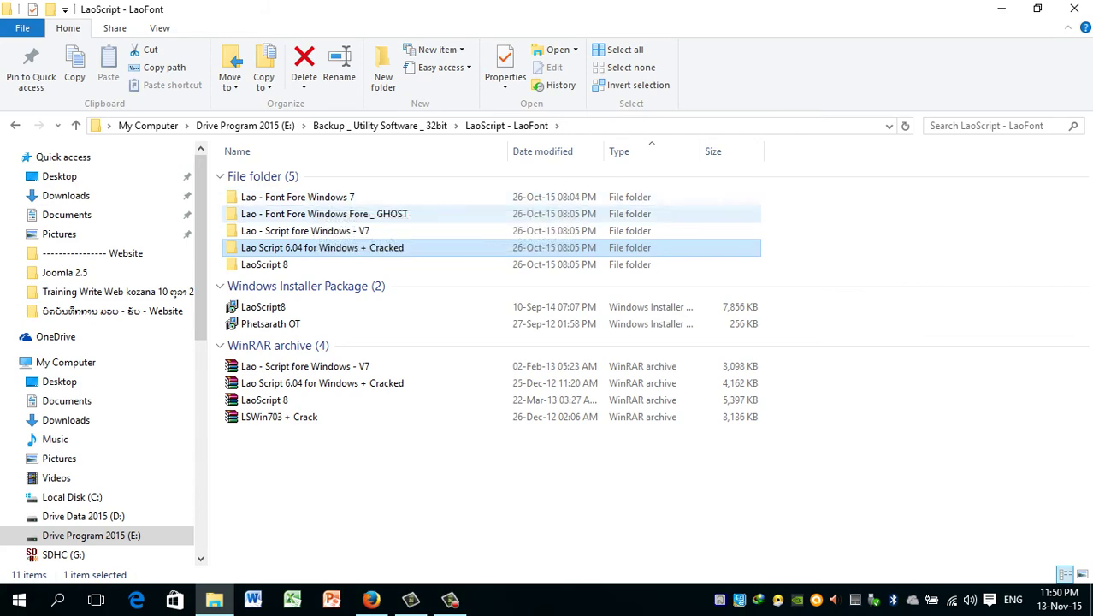
double_click(297, 197)
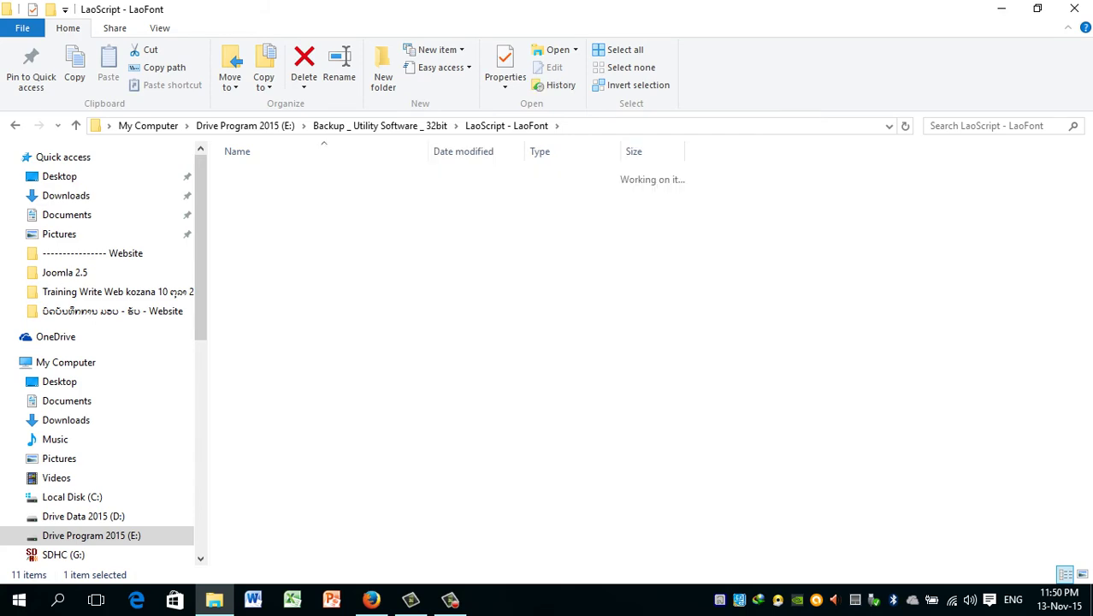
Examine the Lao font files in the folder, going down to the L names and back up to the ALICE fonts.
scroll(342, 231, down, 20)
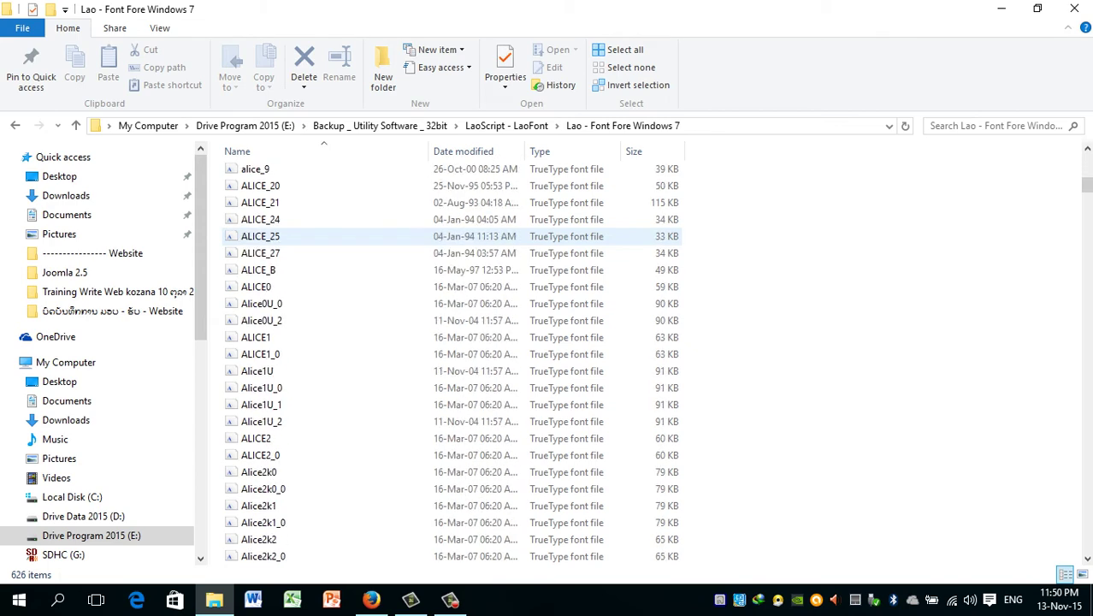
scroll(342, 236, down, 20)
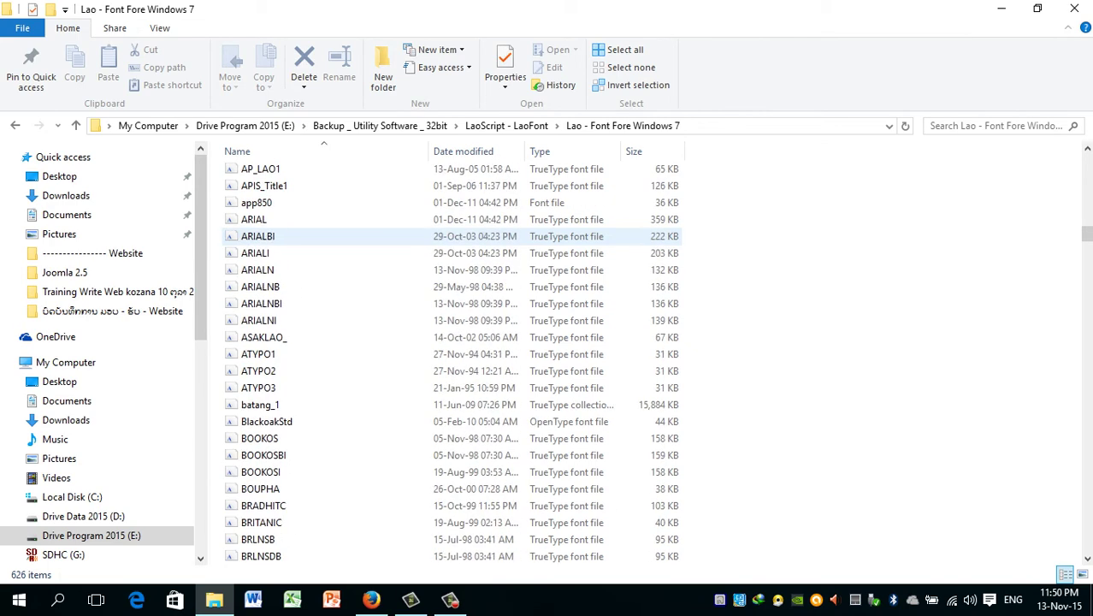
scroll(342, 236, down, 16)
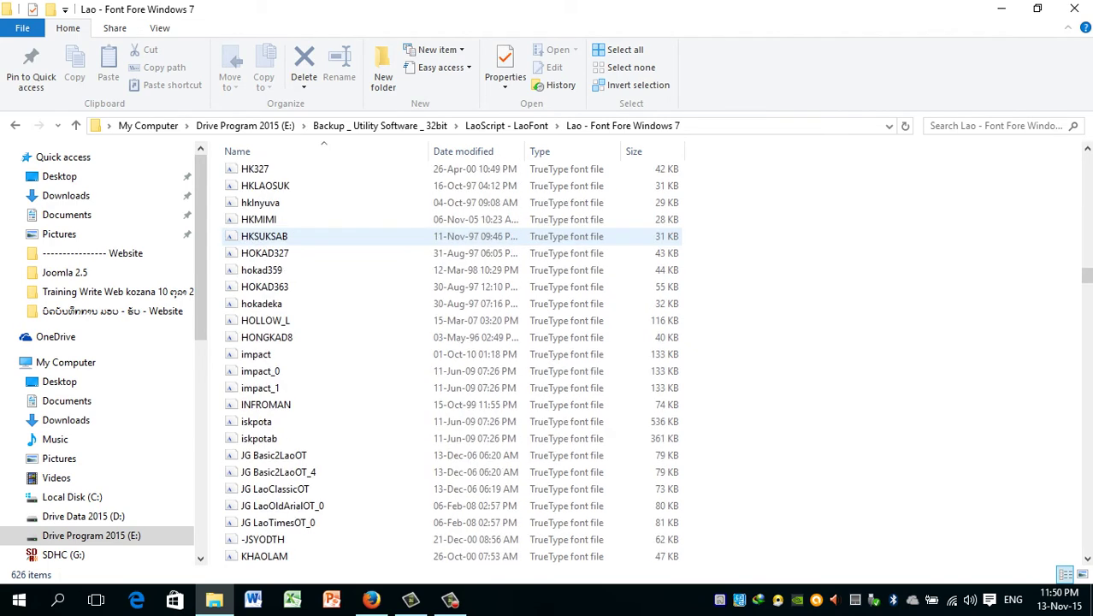
scroll(290, 360, down, 6)
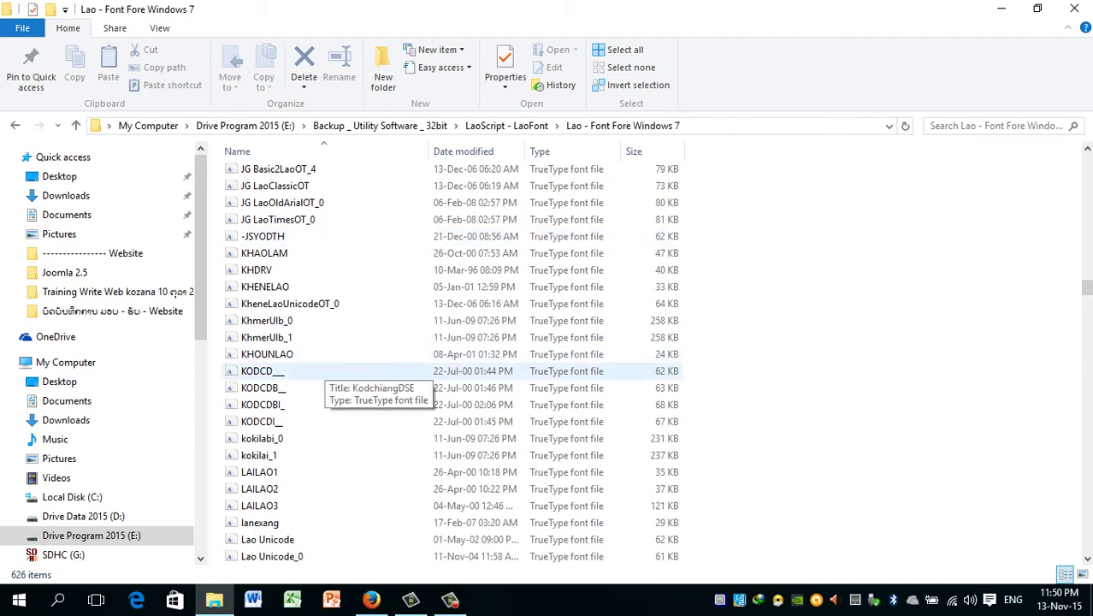
scroll(291, 370, down, 7)
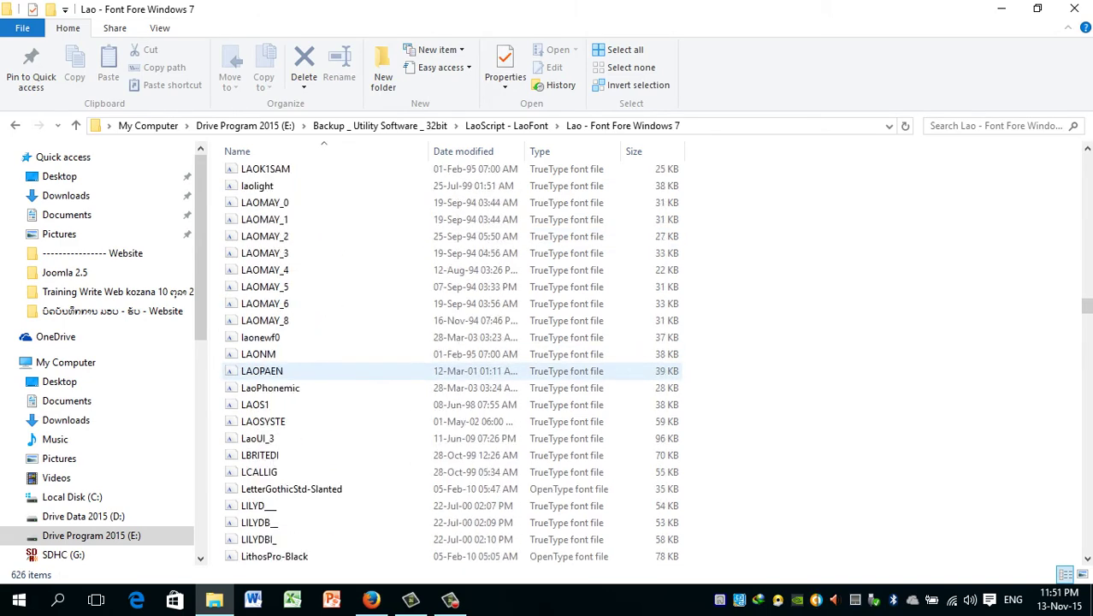
scroll(291, 371, down, 1)
scroll(291, 370, up, 17)
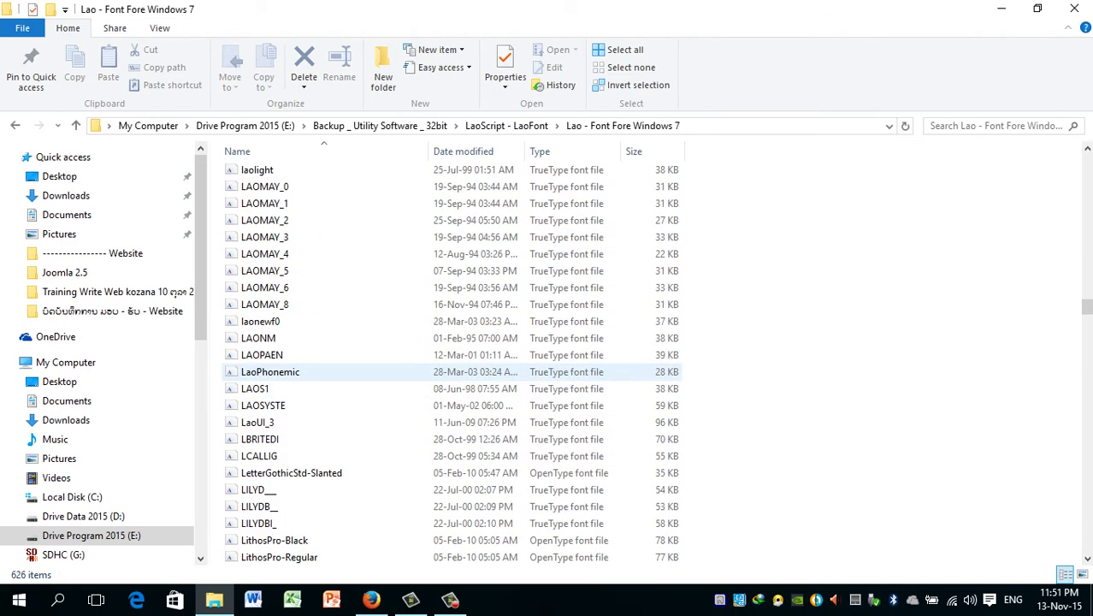
scroll(291, 371, up, 20)
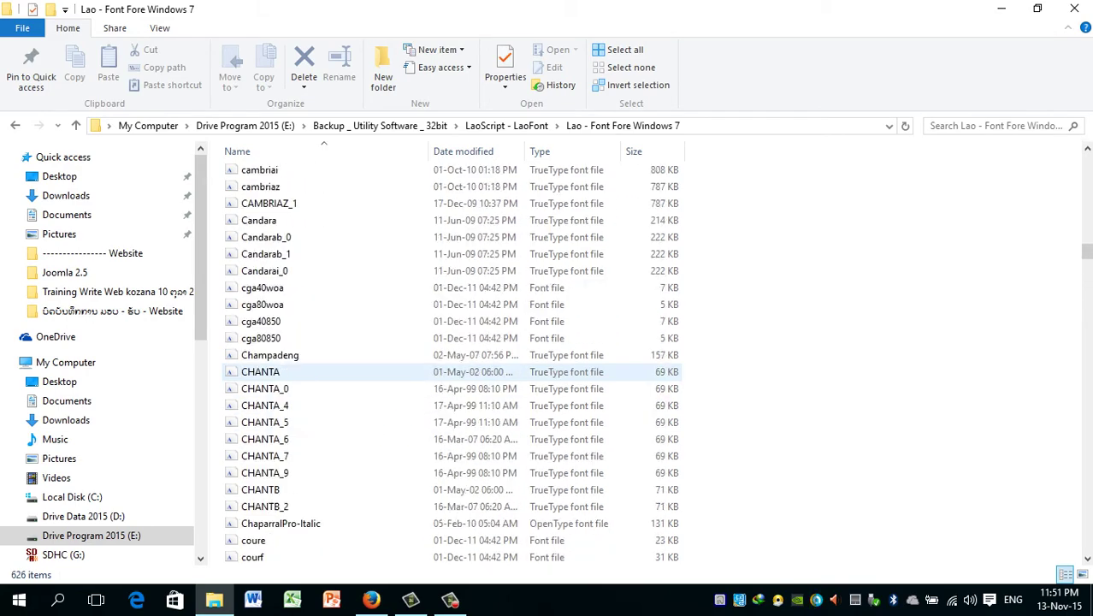
scroll(291, 371, up, 15)
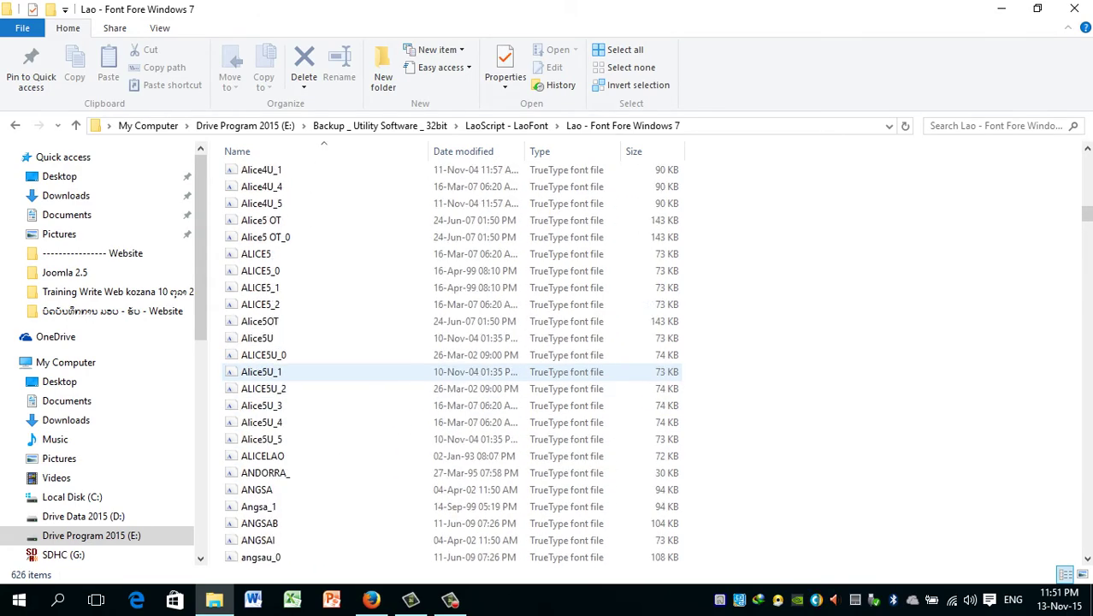
scroll(290, 372, up, 15)
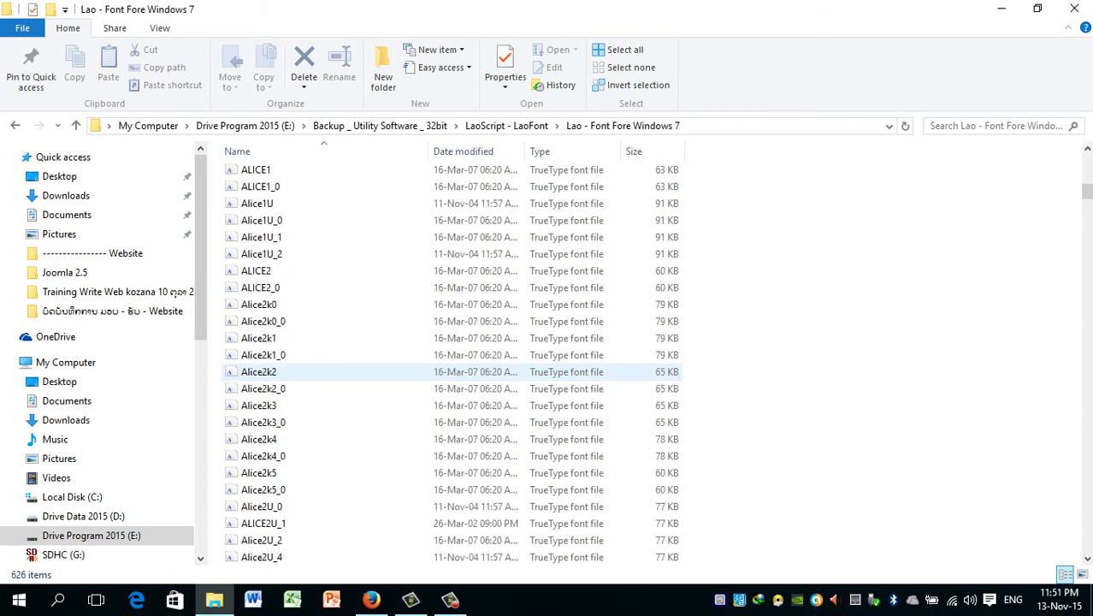
scroll(291, 371, up, 2)
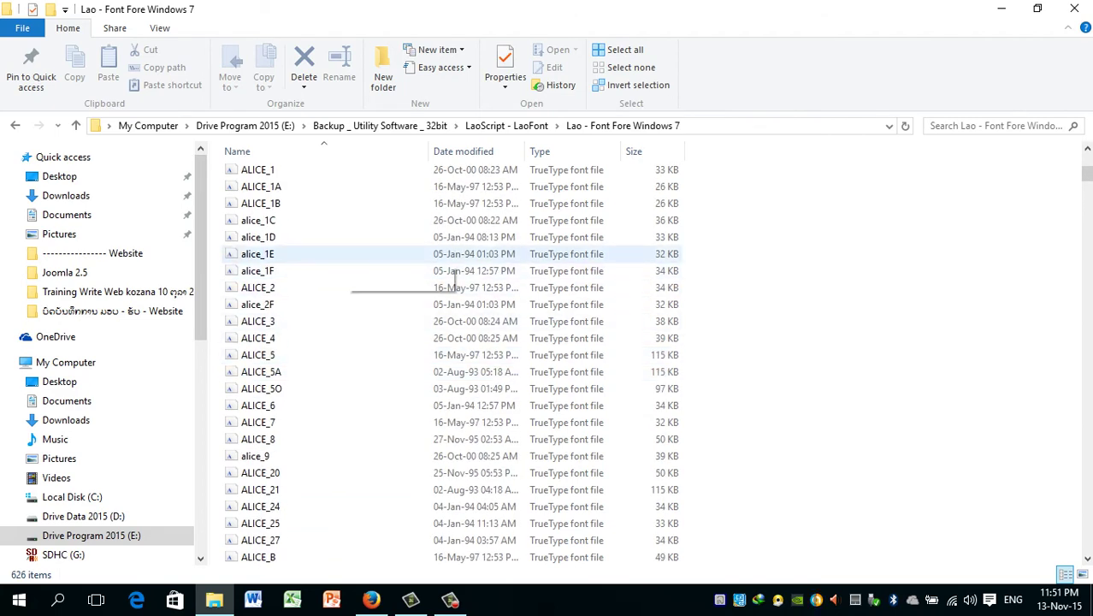
Install all the font files in the folder, replacing already installed fonts for all current items, and minimize the File Explorer window.
click(291, 204)
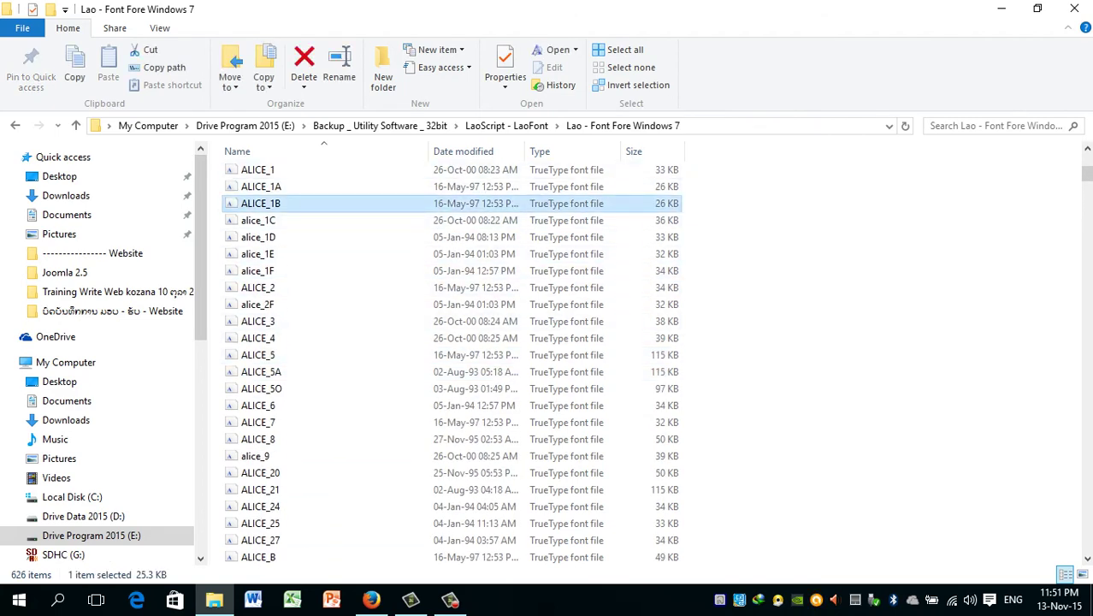
key(ctrl+a)
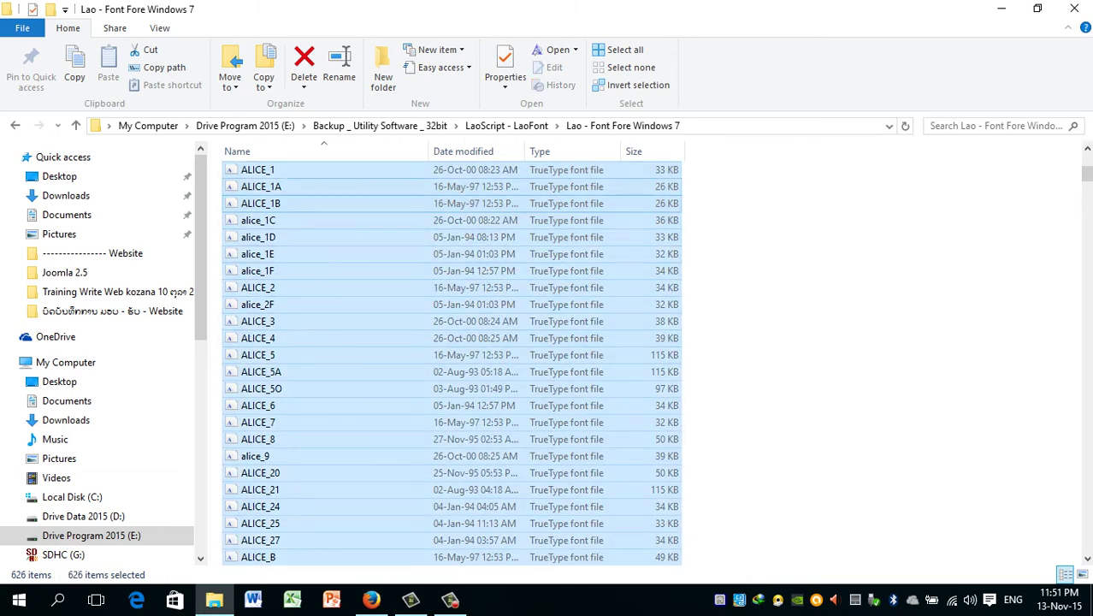
key(shift+F10)
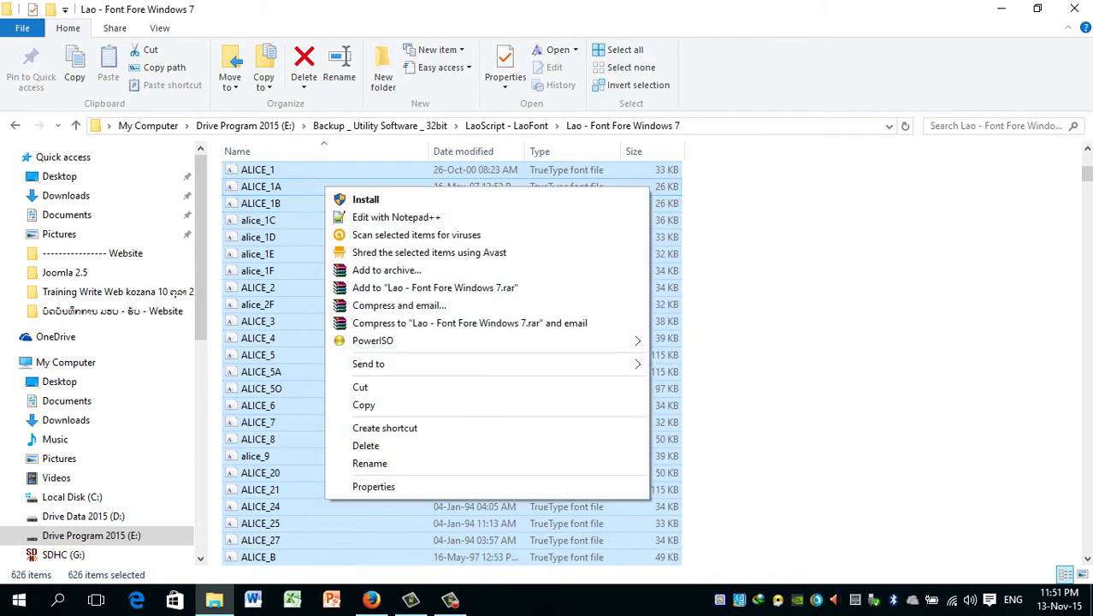
key(Return)
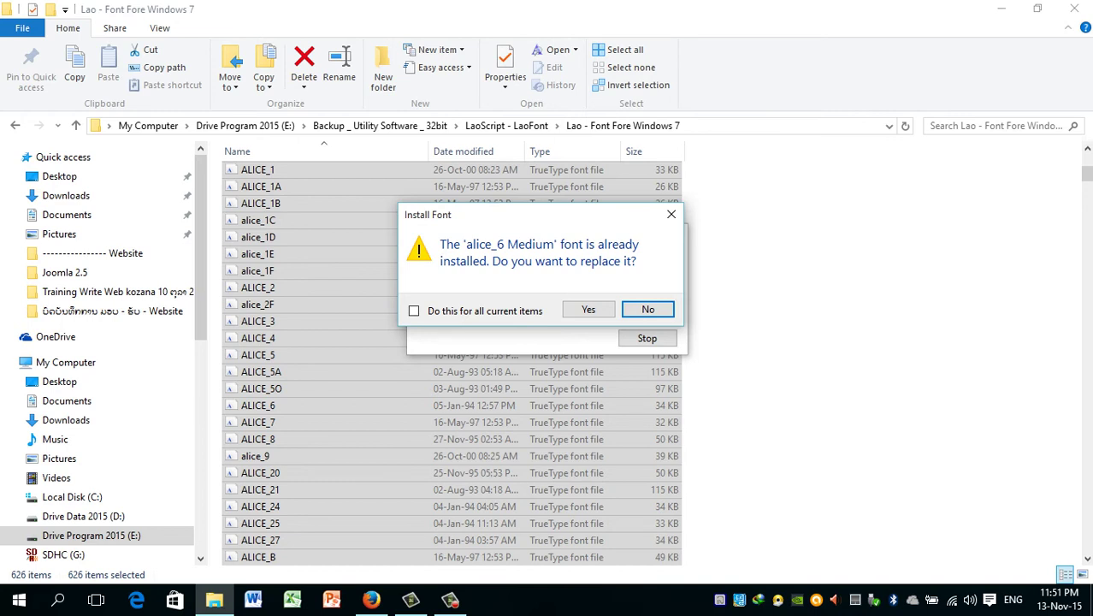
click(414, 310)
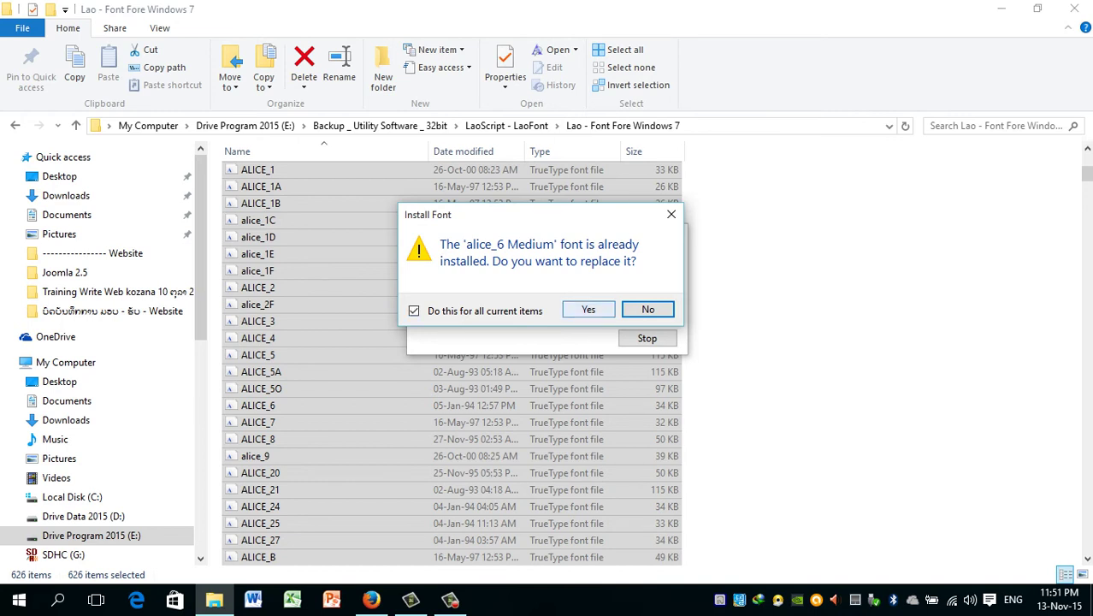
click(588, 310)
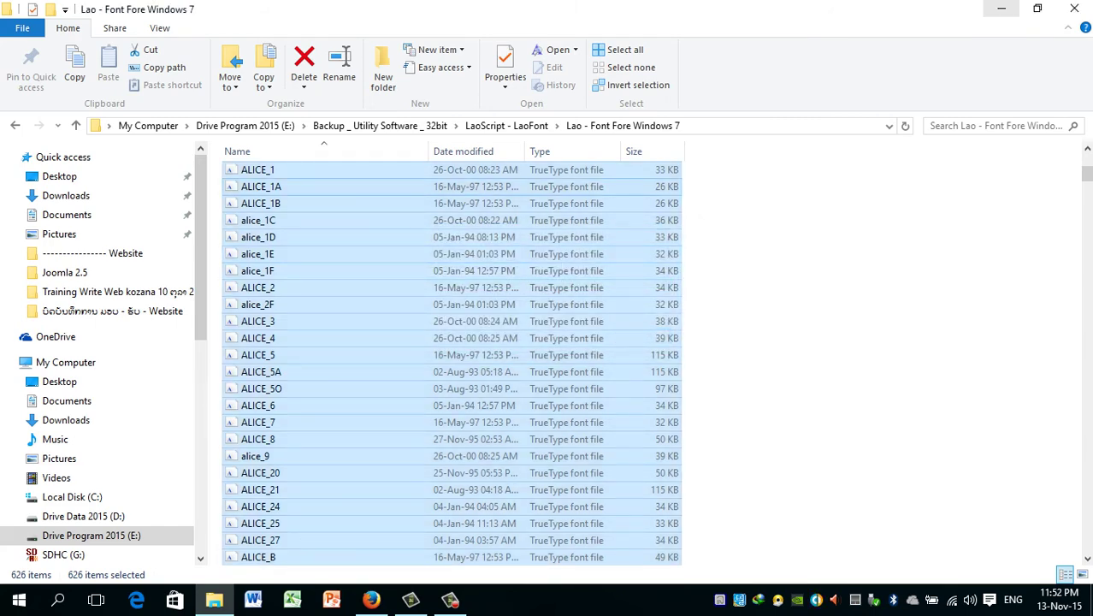
click(1001, 8)
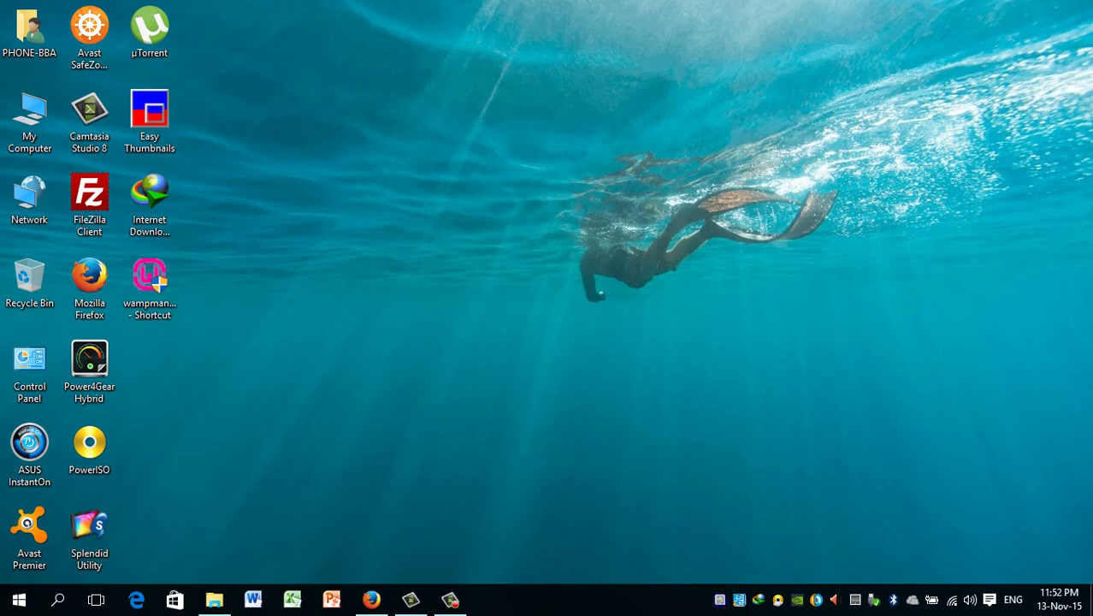
Switch to Firefox and examine the Lao Script for Windows Downloads page, from the LaoScript 8 releases to the Lao font packs and back up.
click(370, 598)
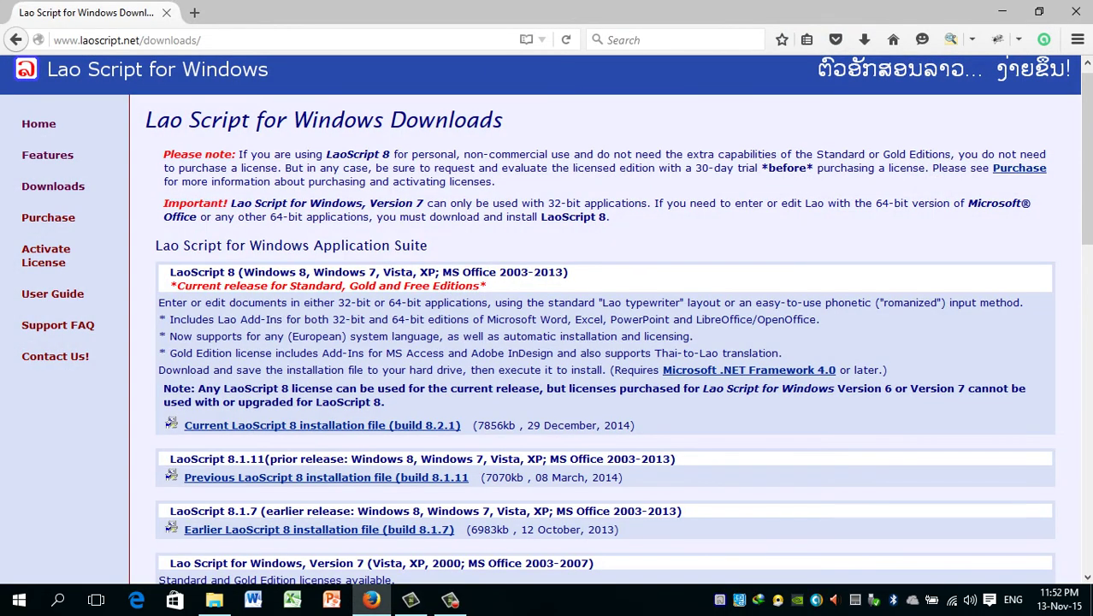
scroll(548, 320, down, 2)
scroll(548, 320, up, 2)
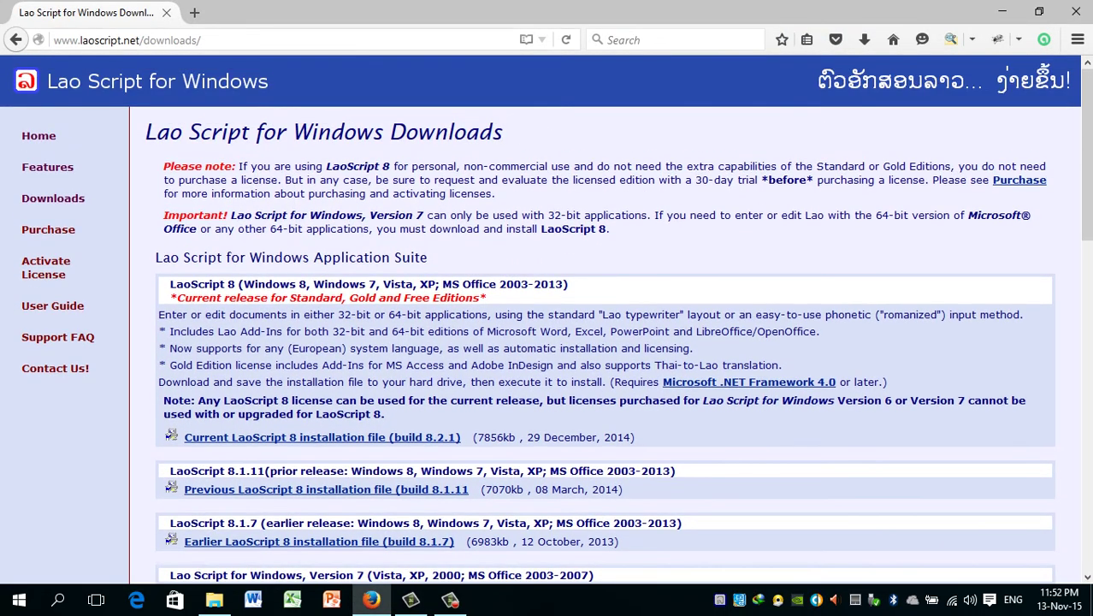
scroll(548, 320, down, 2)
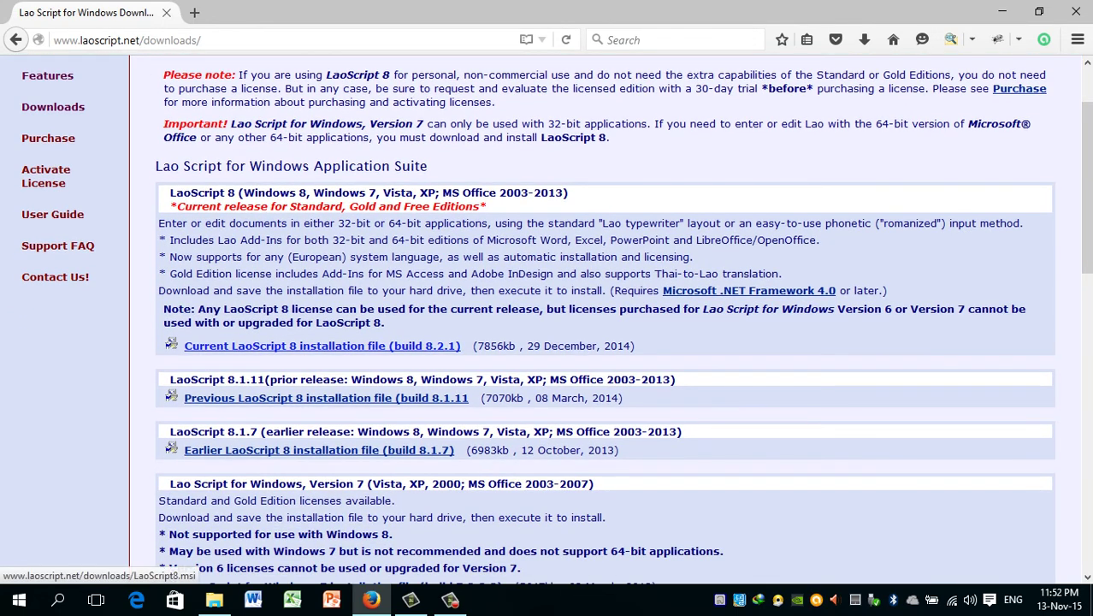
scroll(547, 320, down, 2)
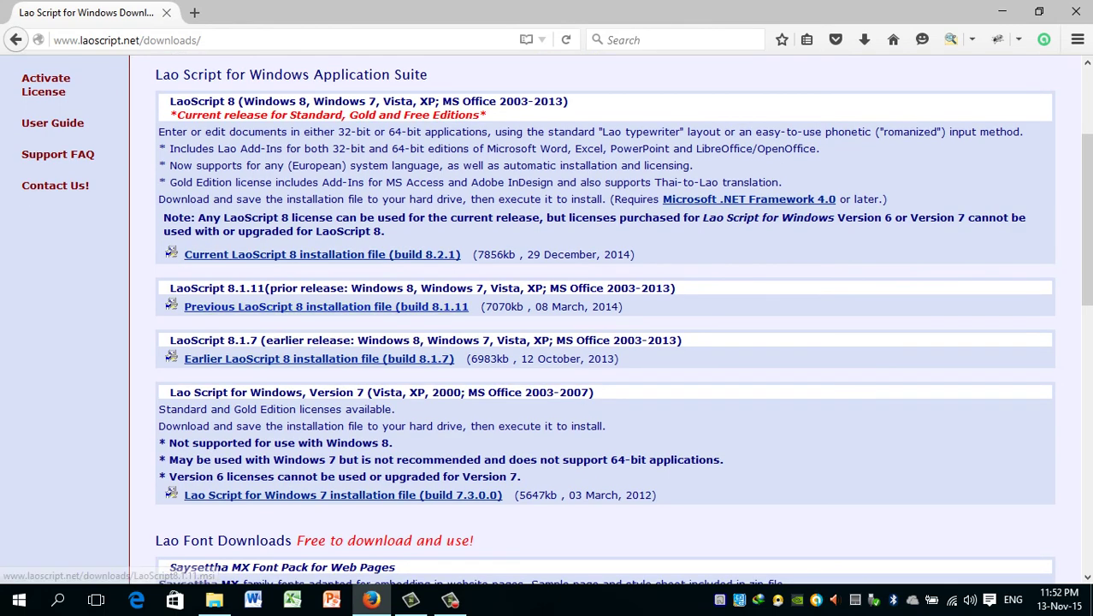
scroll(547, 320, down, 2)
scroll(343, 312, down, 2)
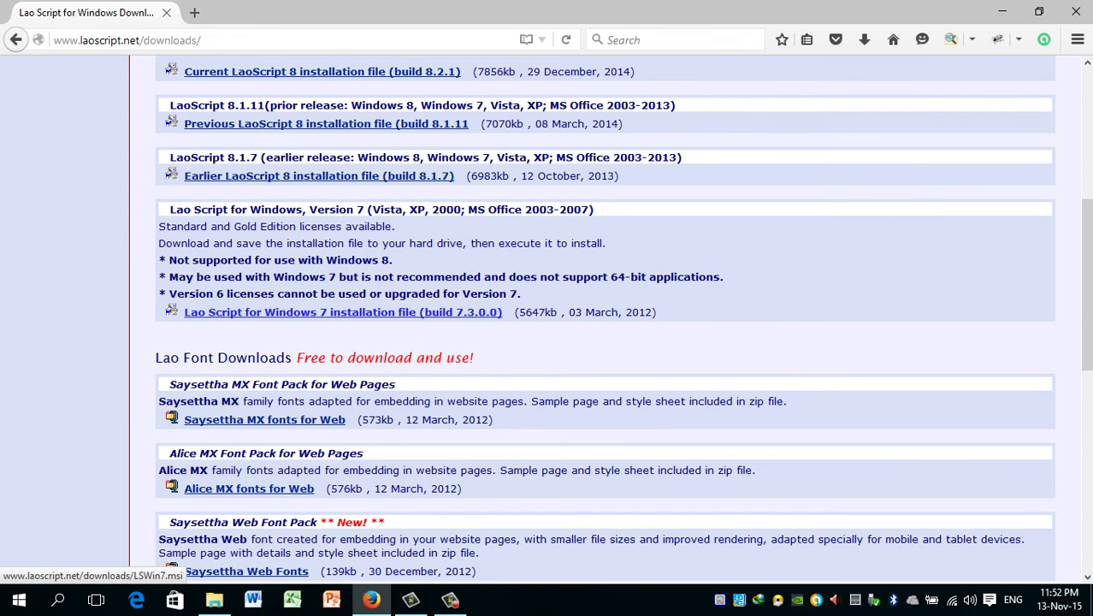
scroll(599, 317, up, 4)
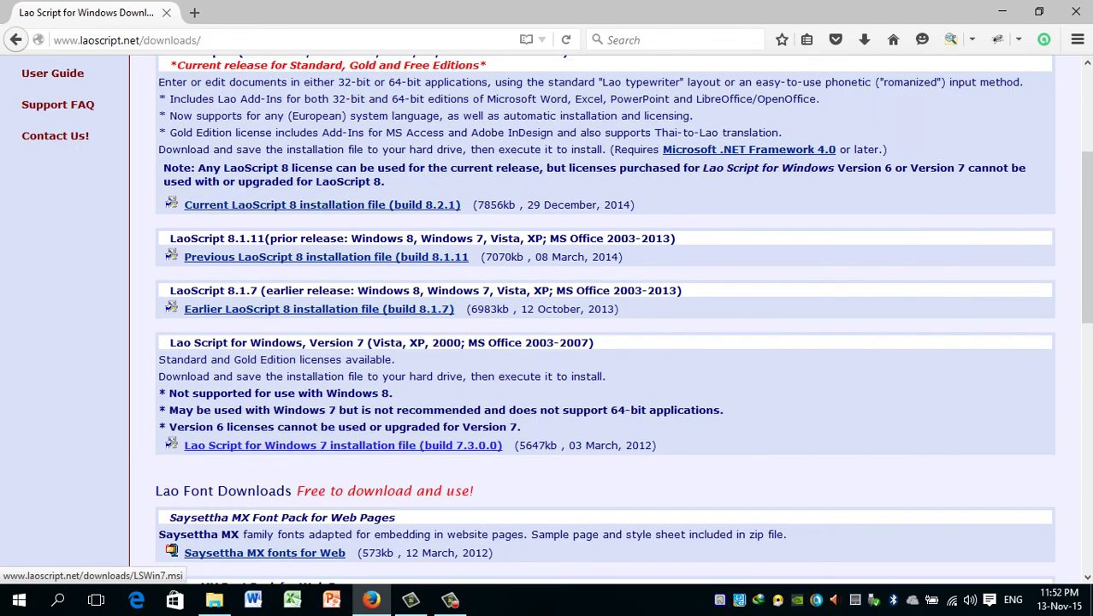
scroll(598, 316, up, 4)
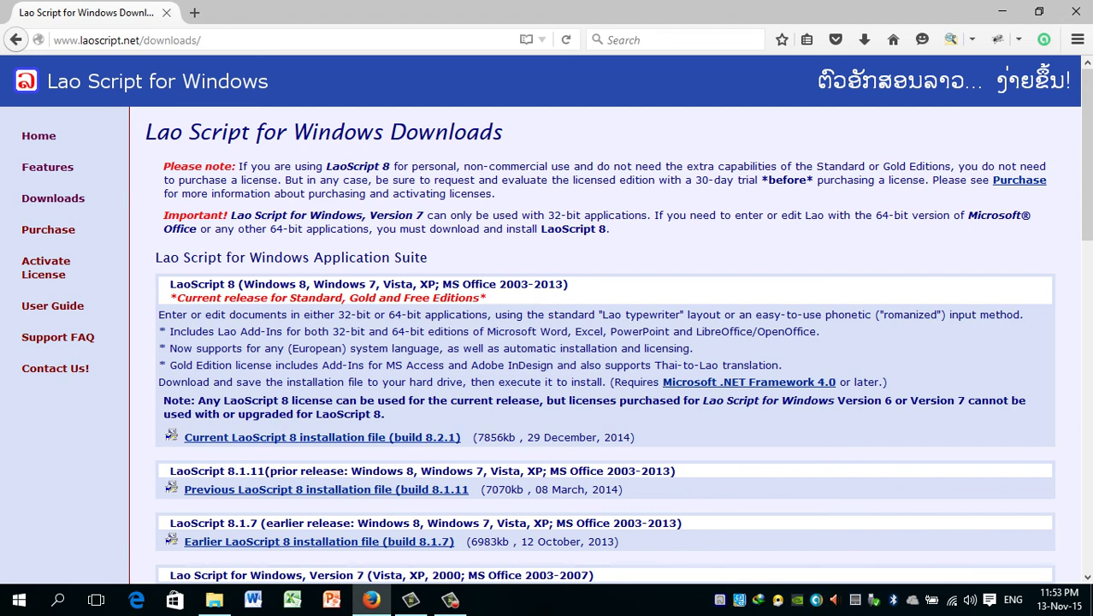
Highlight "Lao Script for Windows" in the downloads page heading, clear the selection and minimize the browser window.
drag(144, 132, 382, 132)
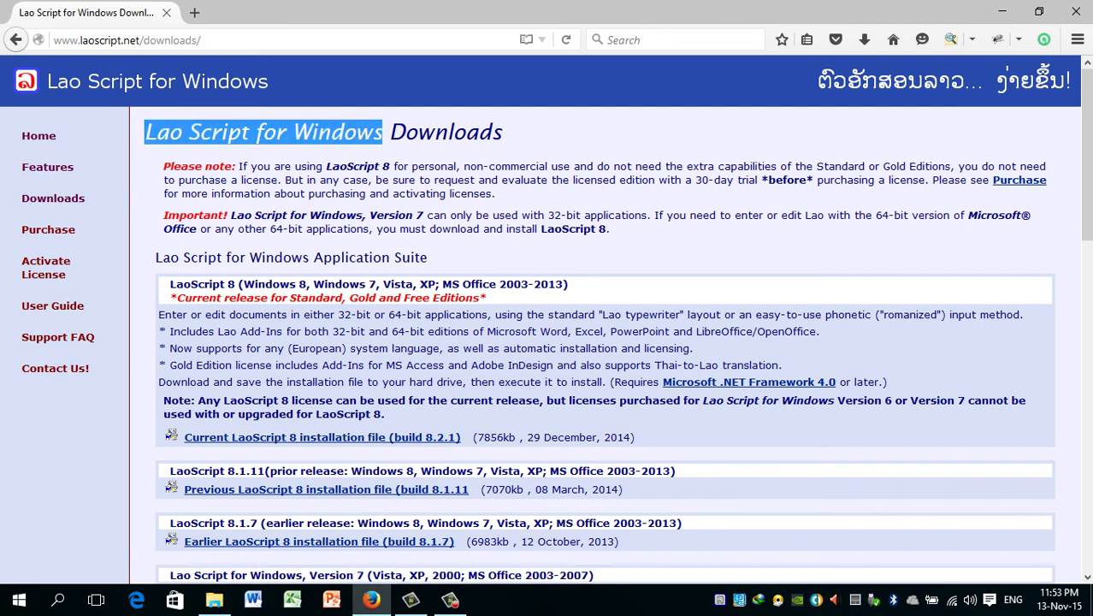
click(382, 132)
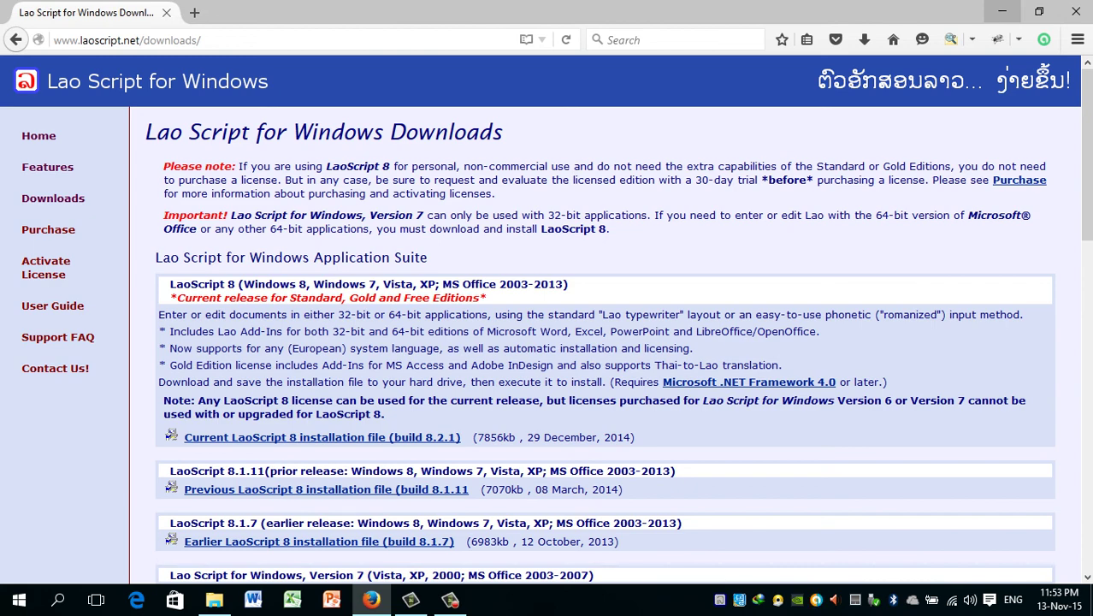
click(1002, 11)
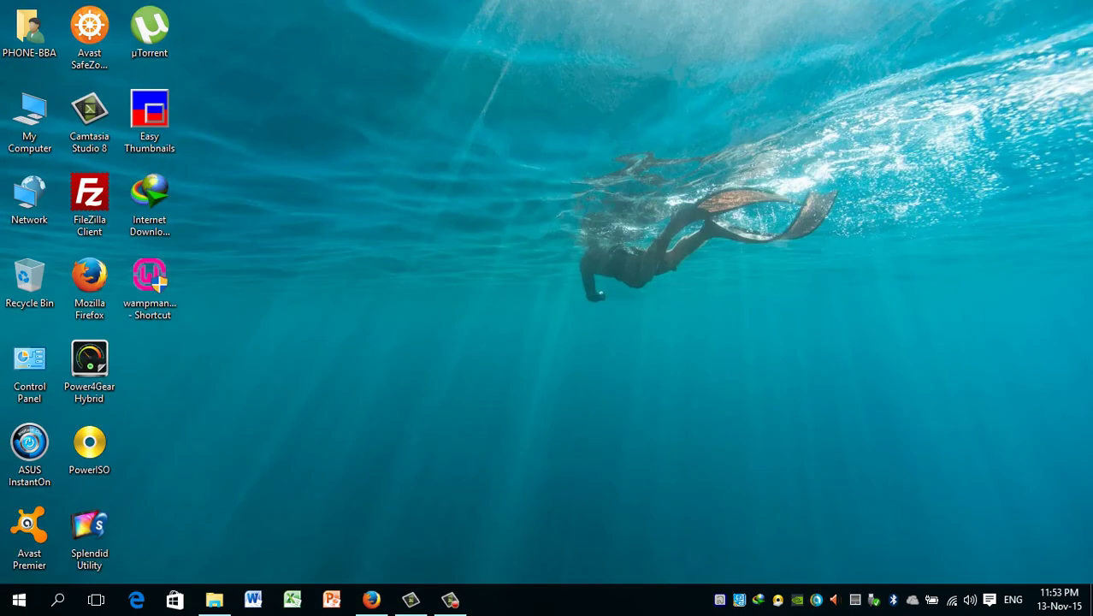